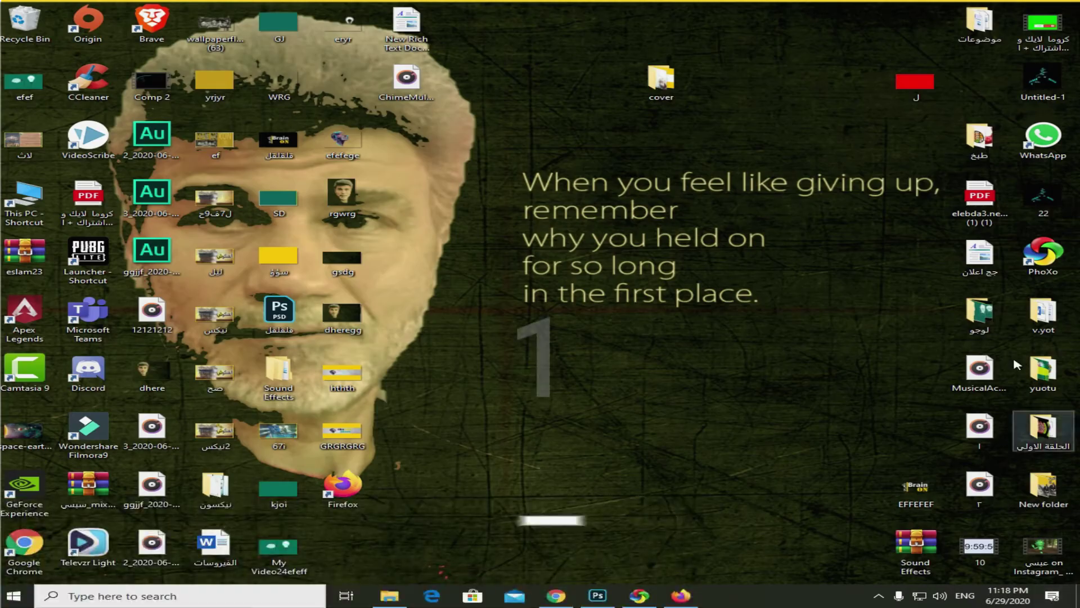
Open the cover folder on the desktop, enlarge its window, and look over the images collected for the project.
{"action": "left_click_drag", "start_coordinate": [734, 43], "coordinate": [519, 189]}
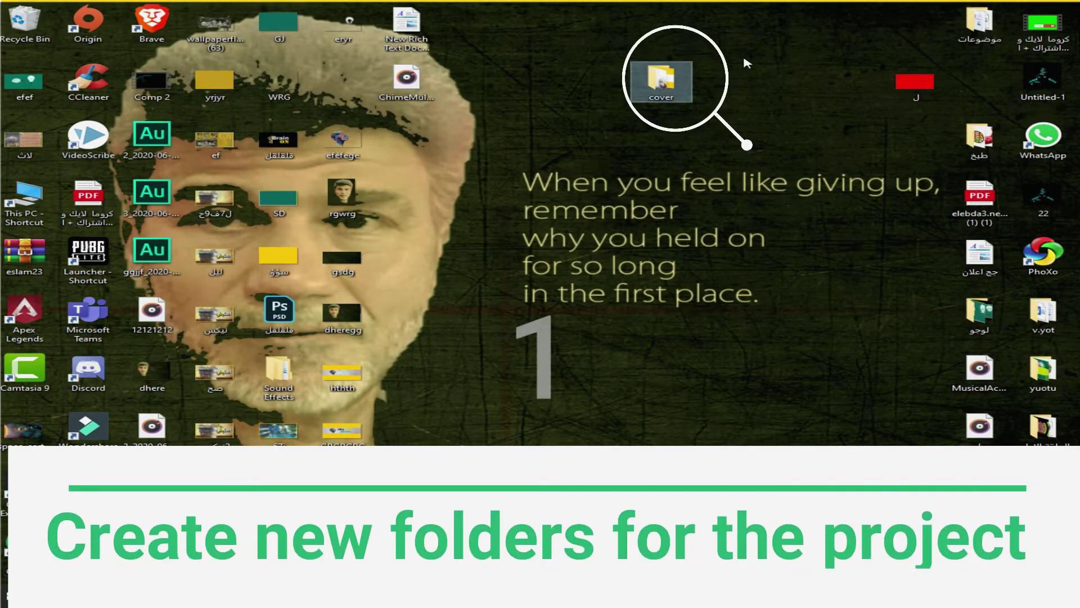
{"action": "double_click", "coordinate": [683, 85]}
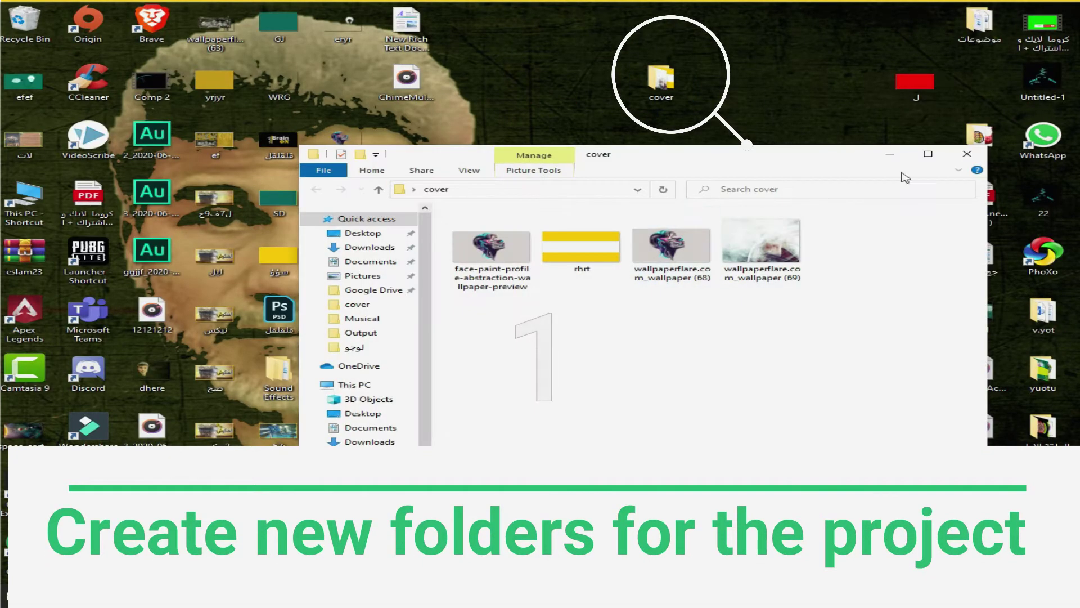
{"action": "left_click", "coordinate": [920, 157]}
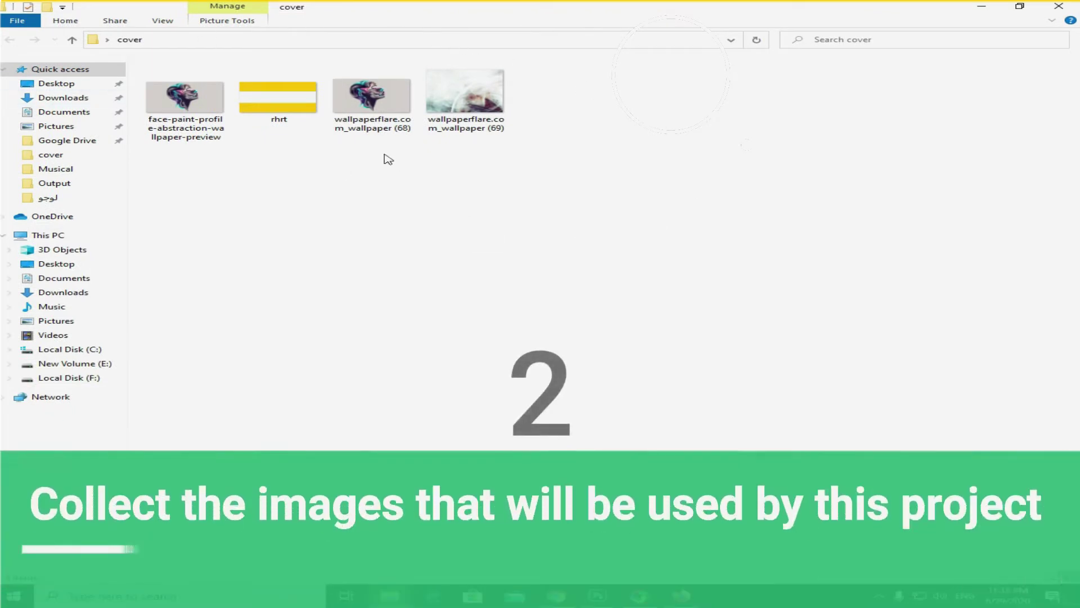
{"action": "left_click_drag", "start_coordinate": [619, 107], "coordinate": [141, 110]}
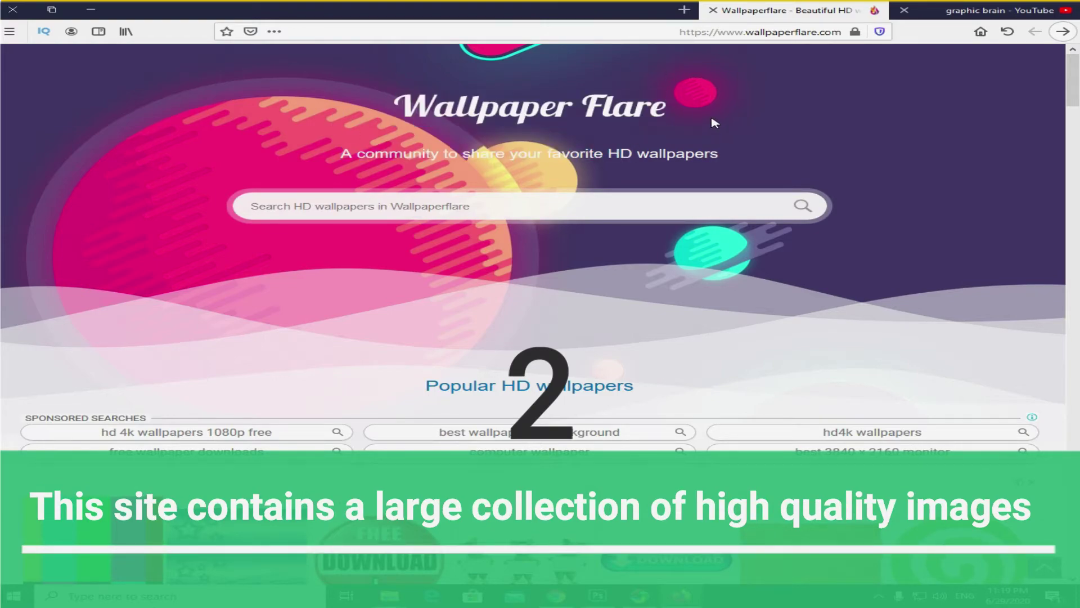
Browse the popular HD wallpapers on Wallpaperflare and return to the site's search field.
{"action": "scroll", "coordinate": [619, 347], "scroll_direction": "down", "scroll_amount": 8}
{"action": "scroll", "coordinate": [619, 348], "scroll_direction": "down", "scroll_amount": 3}
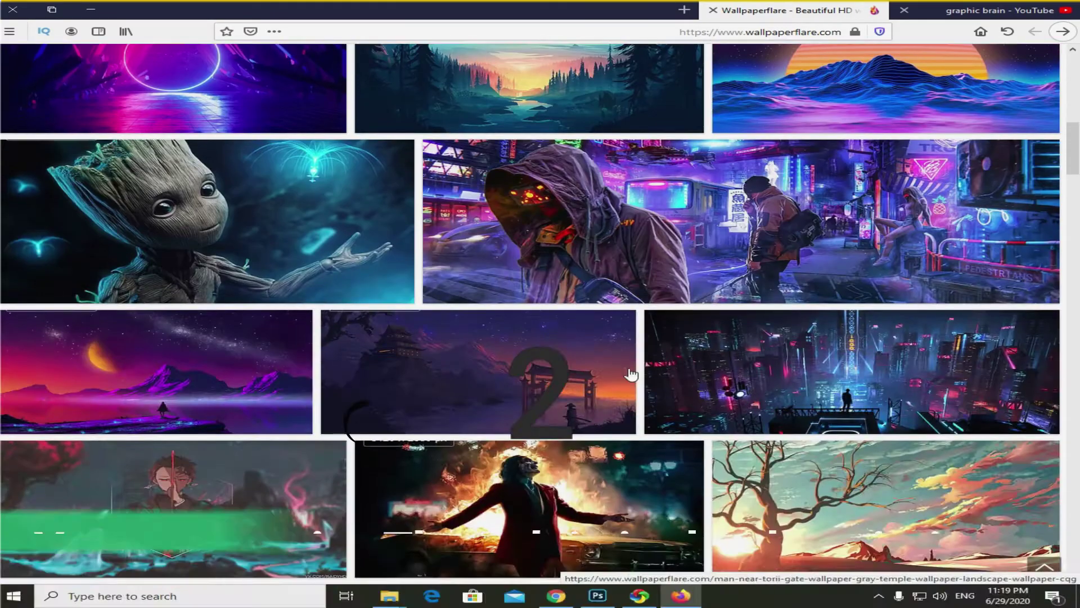
{"action": "scroll", "coordinate": [727, 326], "scroll_direction": "down", "scroll_amount": 4}
{"action": "scroll", "coordinate": [727, 326], "scroll_direction": "down", "scroll_amount": 10}
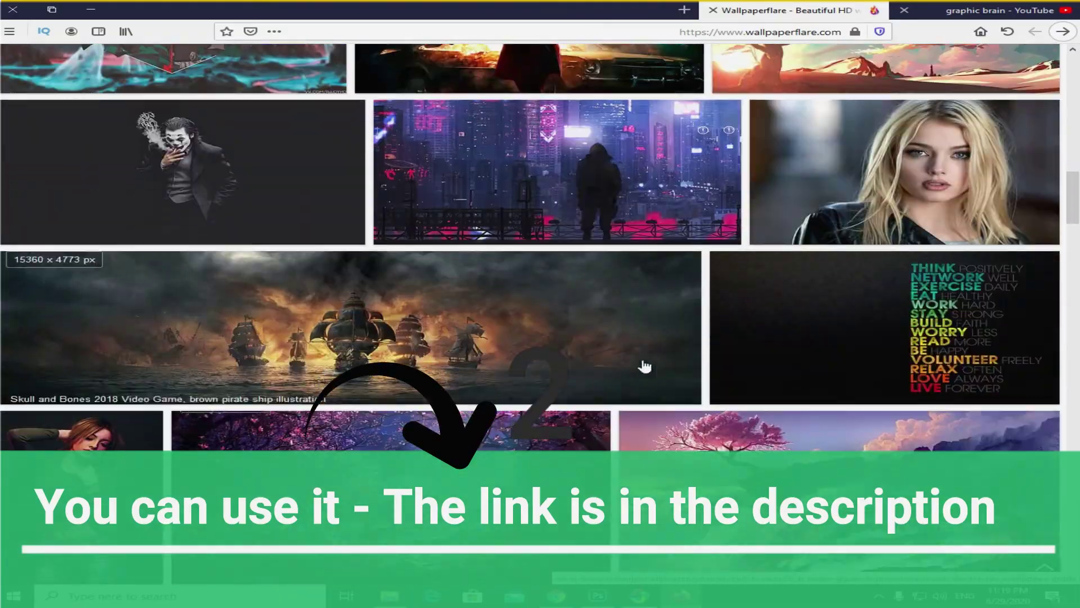
{"action": "scroll", "coordinate": [417, 414], "scroll_direction": "down", "scroll_amount": 3}
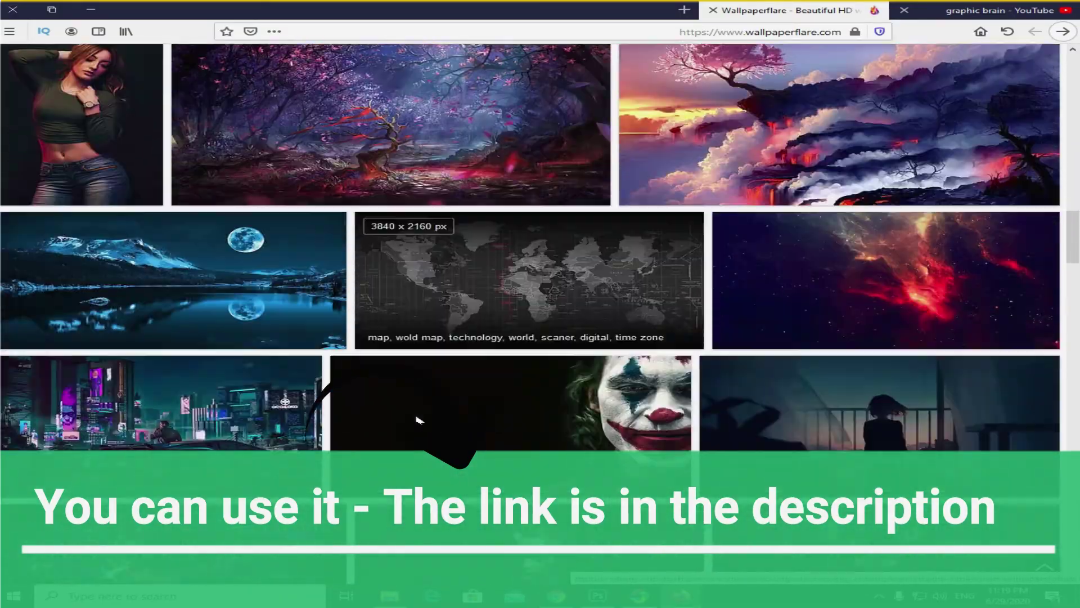
{"action": "scroll", "coordinate": [419, 388], "scroll_direction": "up", "scroll_amount": 4}
{"action": "scroll", "coordinate": [419, 388], "scroll_direction": "up", "scroll_amount": 3}
{"action": "scroll", "coordinate": [419, 388], "scroll_direction": "down", "scroll_amount": 6}
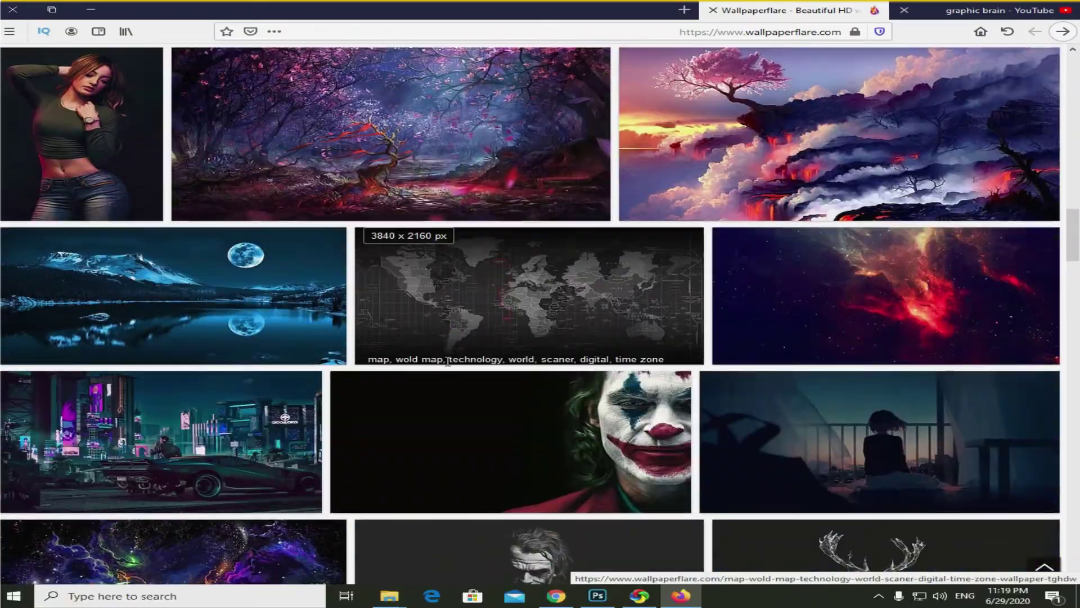
{"action": "scroll", "coordinate": [446, 366], "scroll_direction": "up", "scroll_amount": 12}
{"action": "scroll", "coordinate": [459, 192], "scroll_direction": "up", "scroll_amount": 8}
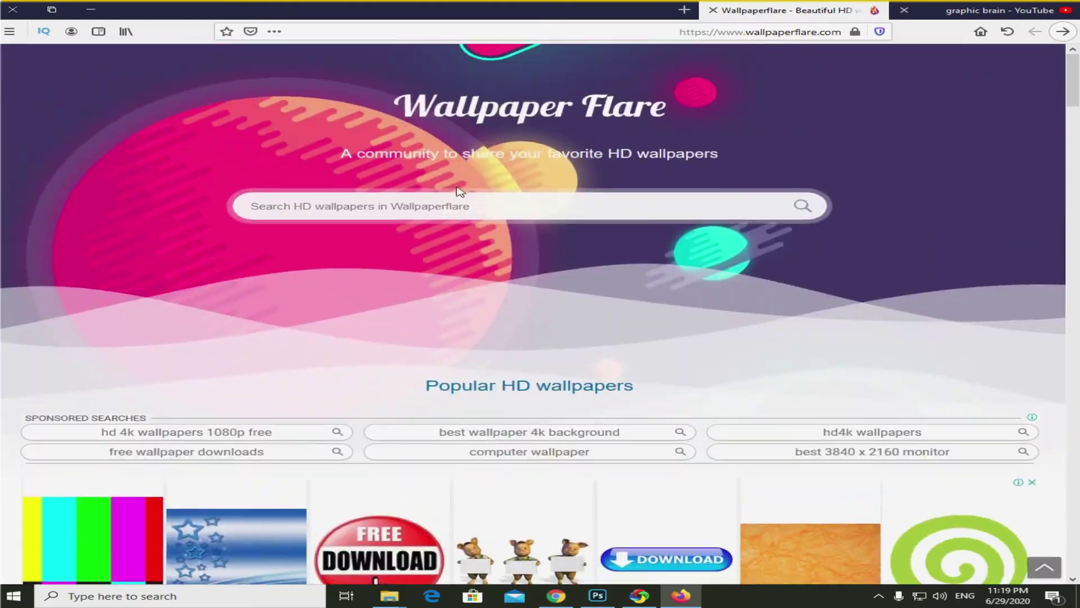
{"action": "left_click", "coordinate": [475, 205]}
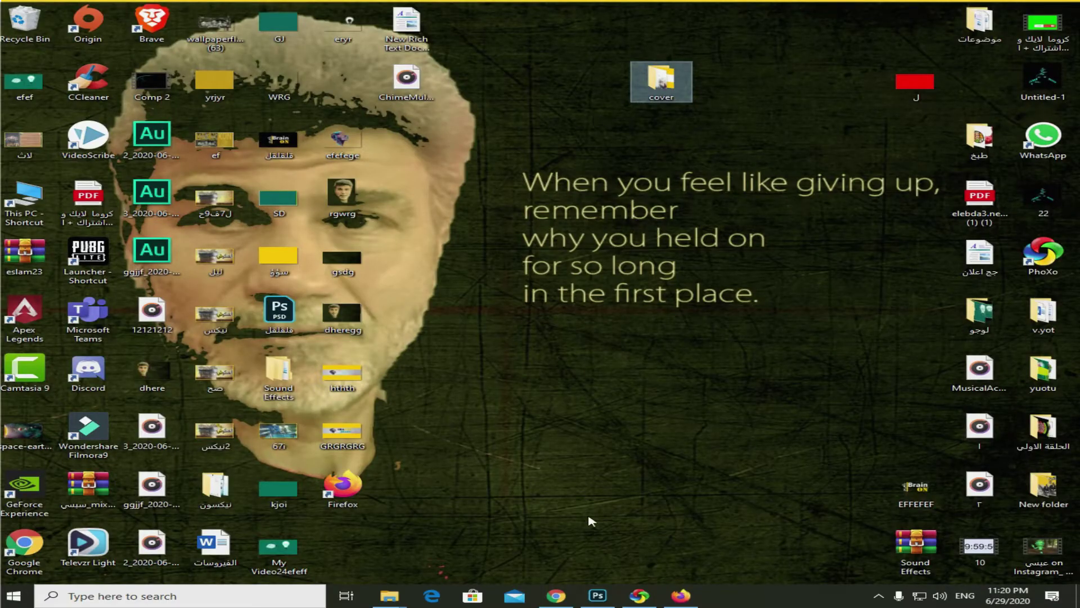
Switch to Photoshop and open the rhrt image from the cover folder as the cover template.
{"action": "left_click", "coordinate": [598, 596]}
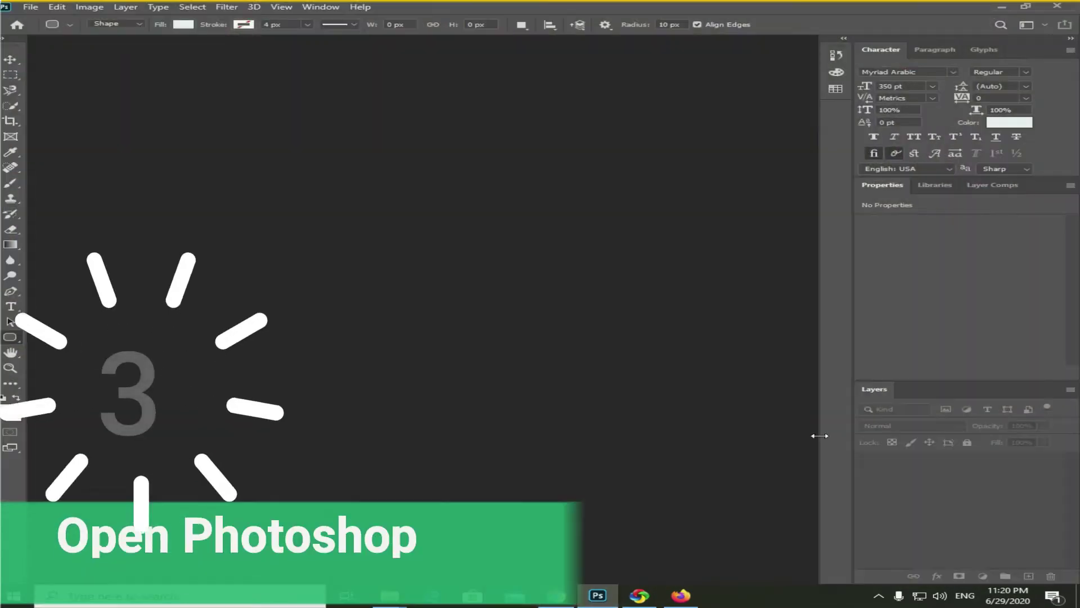
{"action": "left_click", "coordinate": [1008, 8]}
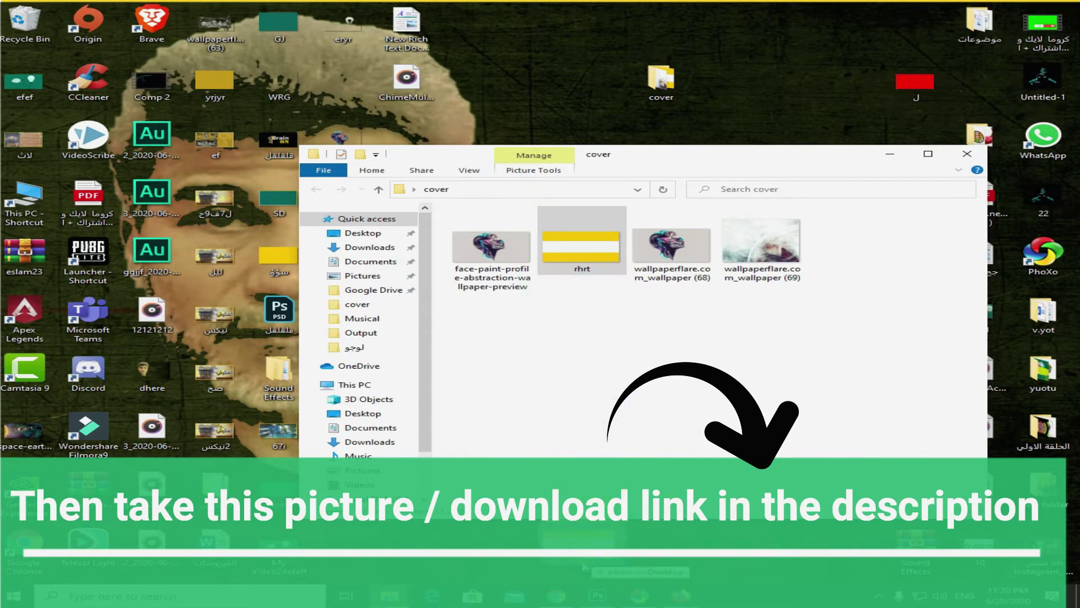
{"action": "left_click", "coordinate": [597, 595]}
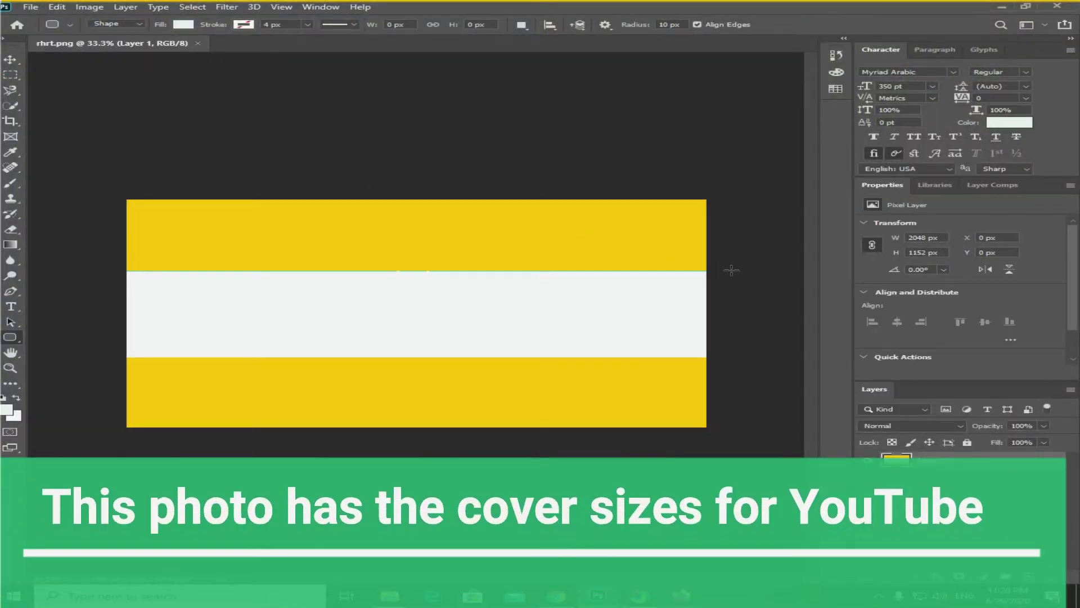
{"action": "left_click_drag", "start_coordinate": [731, 270], "coordinate": [72, 360]}
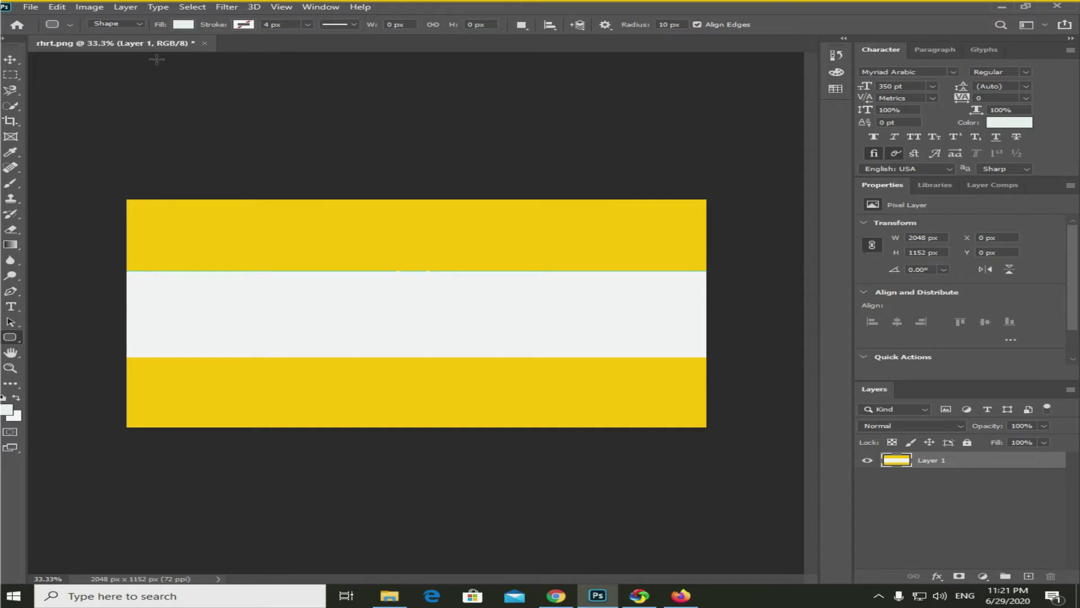
Cover the two yellow bands with mint-green rounded rectangles, about 2267 × 522 px on the upper and 2279 × 486 px on the lower.
{"action": "left_click", "coordinate": [183, 25]}
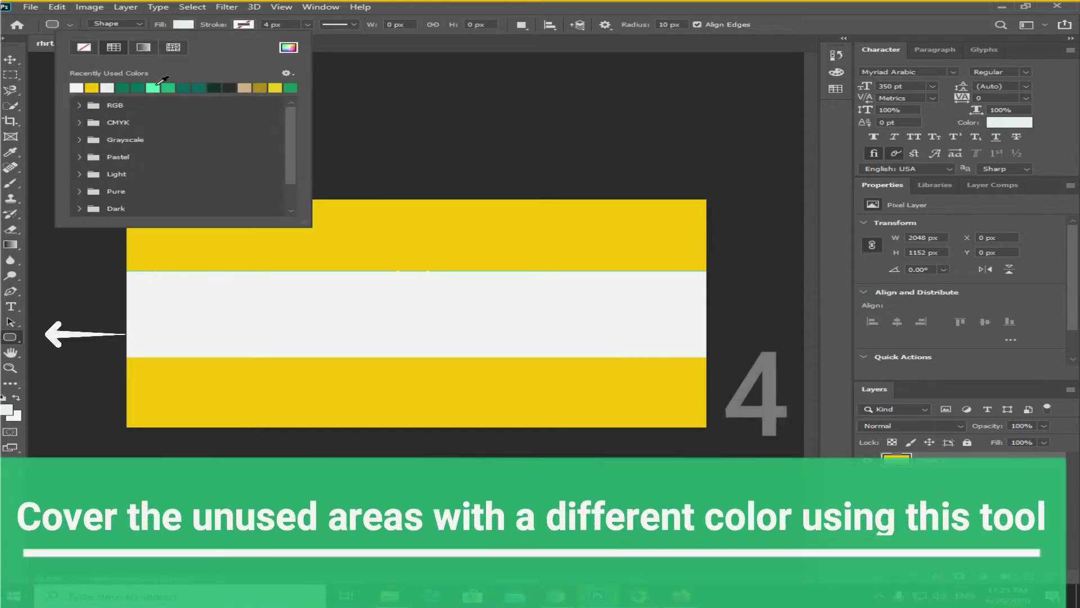
{"action": "key", "text": "Return"}
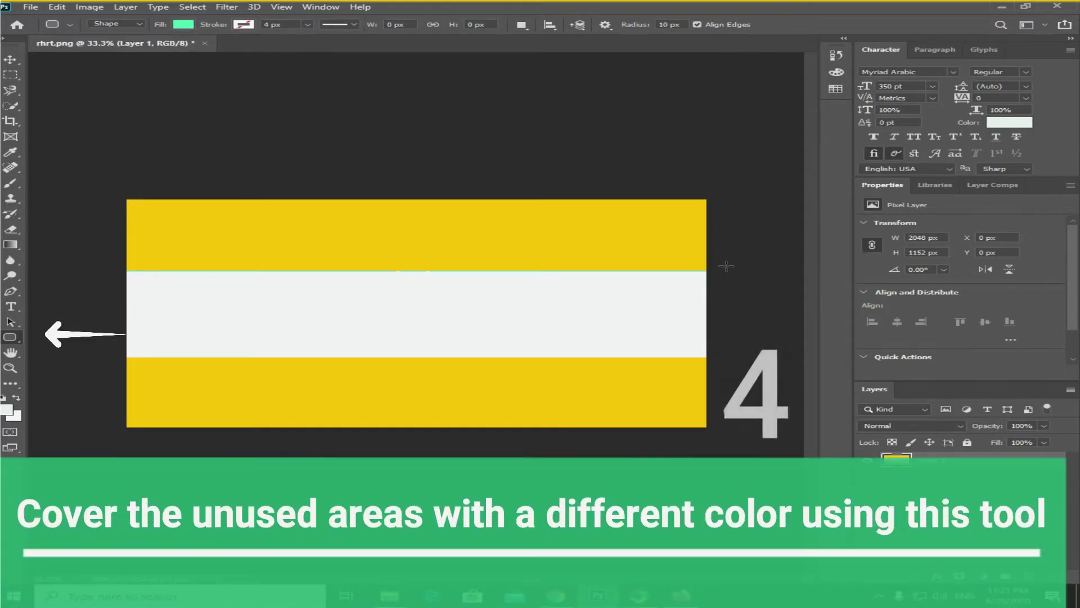
{"action": "left_click_drag", "start_coordinate": [710, 271], "coordinate": [70, 169]}
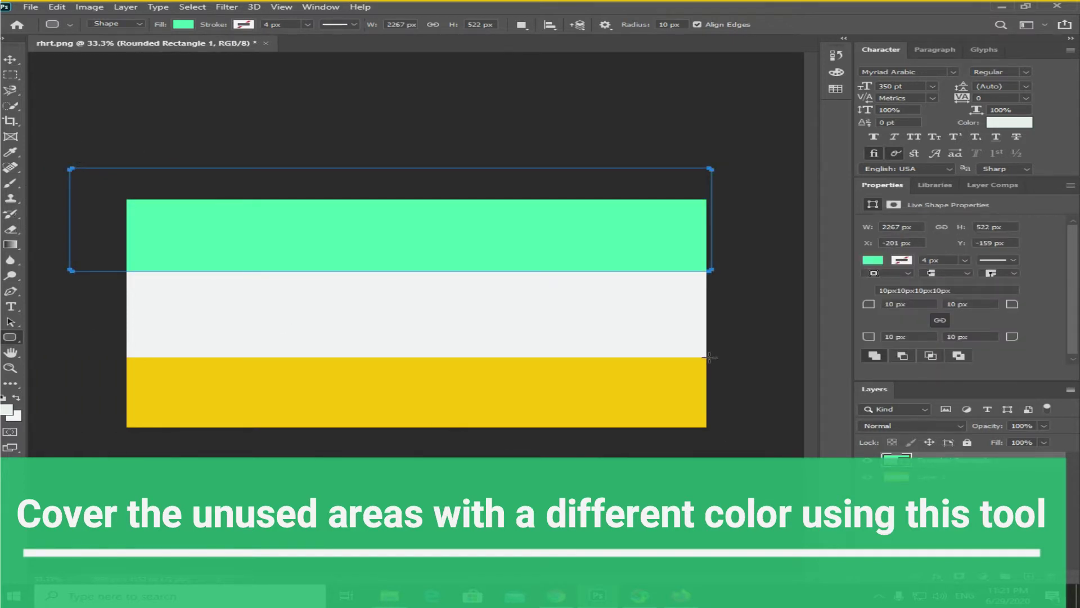
{"action": "left_click_drag", "start_coordinate": [651, 356], "coordinate": [63, 453]}
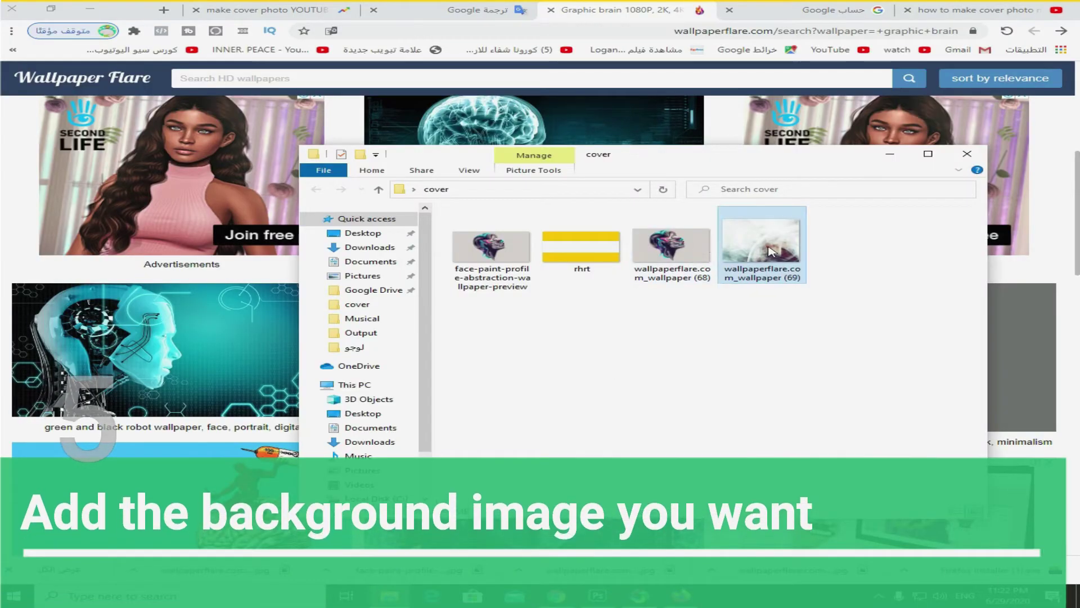
Place wallpaperflare.com_wallpaper (70) from the cover folder into the template and enlarge it past the right edge to about 2255 × 1410 px.
{"action": "left_click_drag", "start_coordinate": [770, 251], "coordinate": [495, 344]}
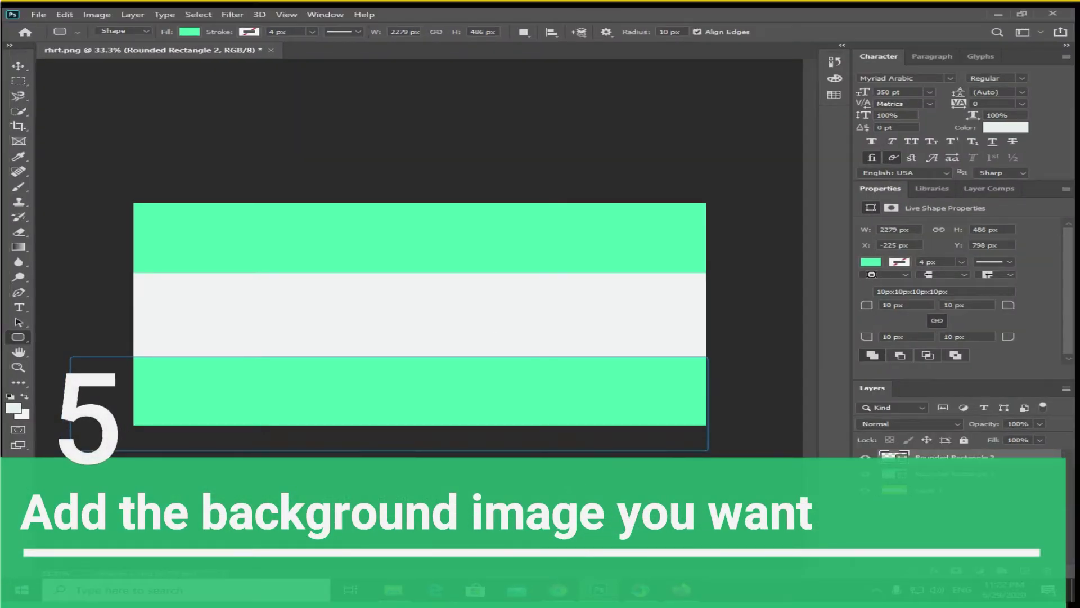
{"action": "left_click_drag", "start_coordinate": [679, 312], "coordinate": [706, 313]}
{"action": "left_click_drag", "start_coordinate": [159, 316], "coordinate": [132, 317]}
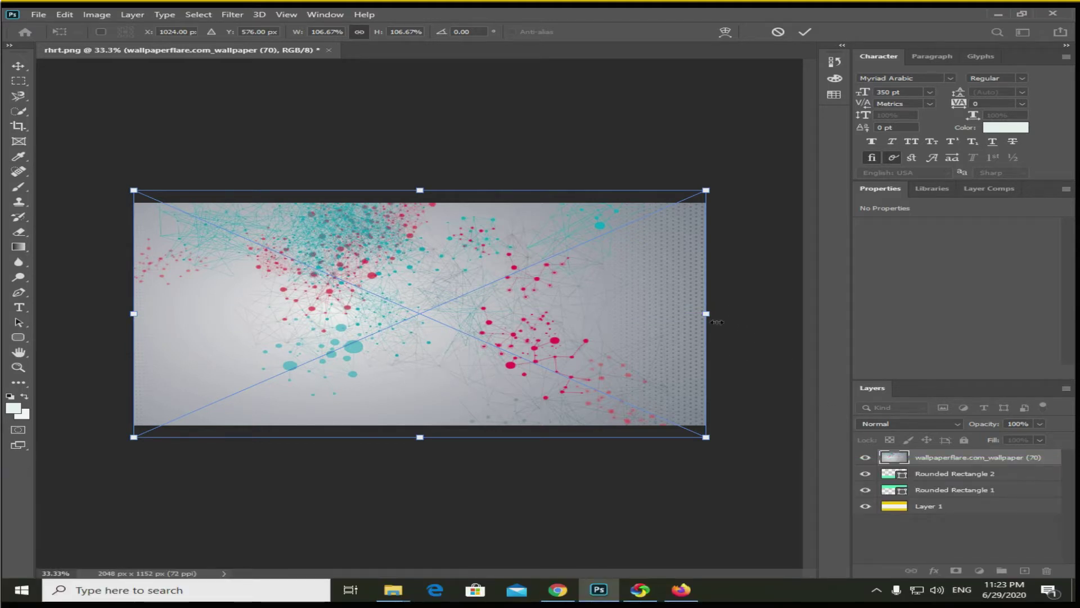
{"action": "left_click_drag", "start_coordinate": [707, 313], "coordinate": [765, 307]}
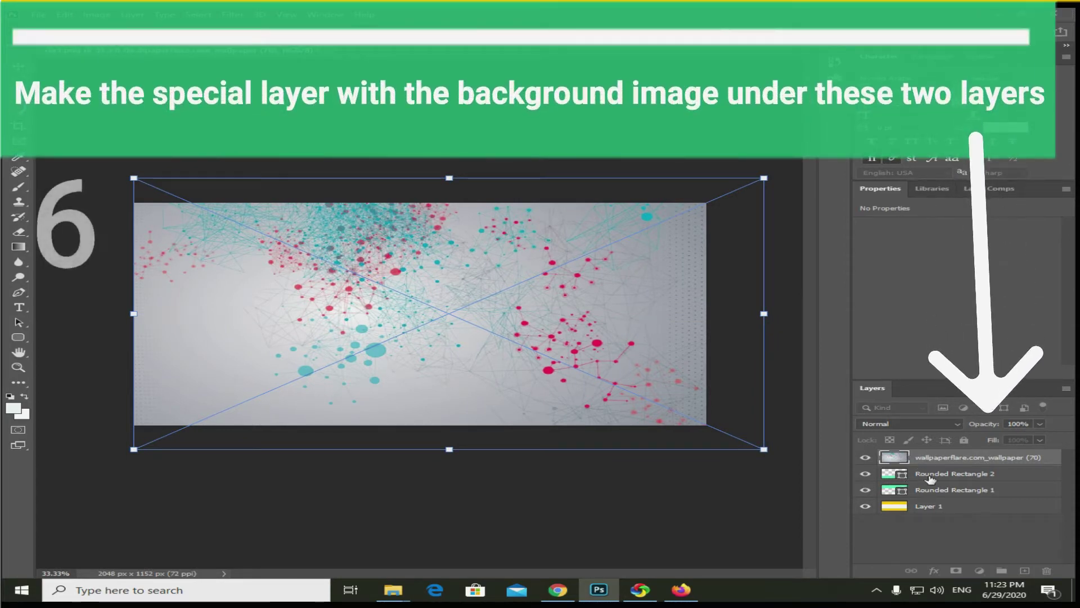
Move the wallpaperflare.com_wallpaper (70) layer below both rounded rectangle layers.
{"action": "left_click", "coordinate": [931, 478]}
{"action": "left_click", "coordinate": [911, 494]}
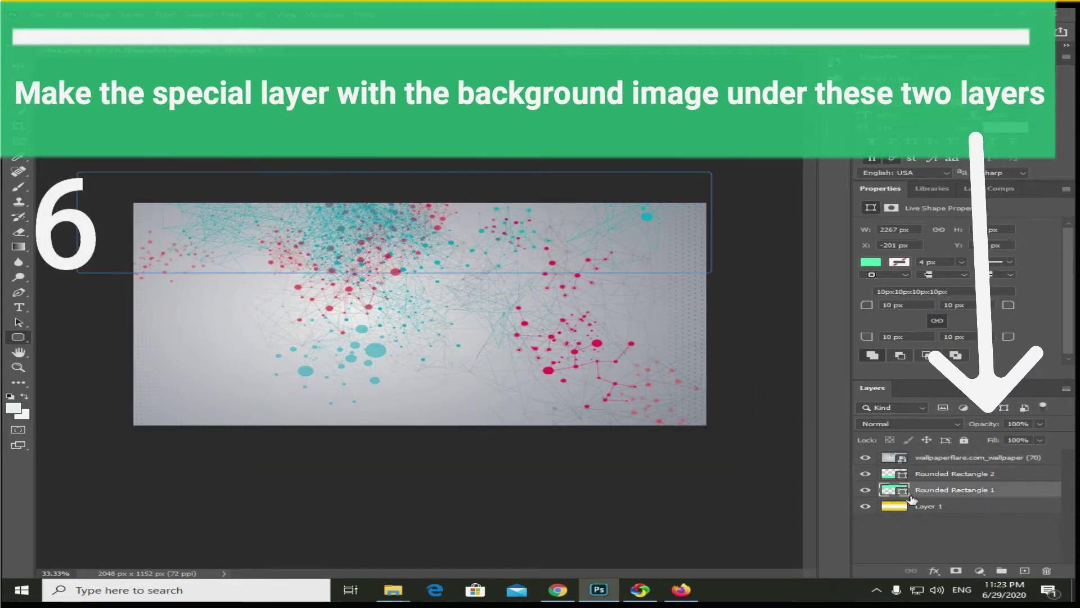
{"action": "left_click_drag", "start_coordinate": [917, 458], "coordinate": [914, 495]}
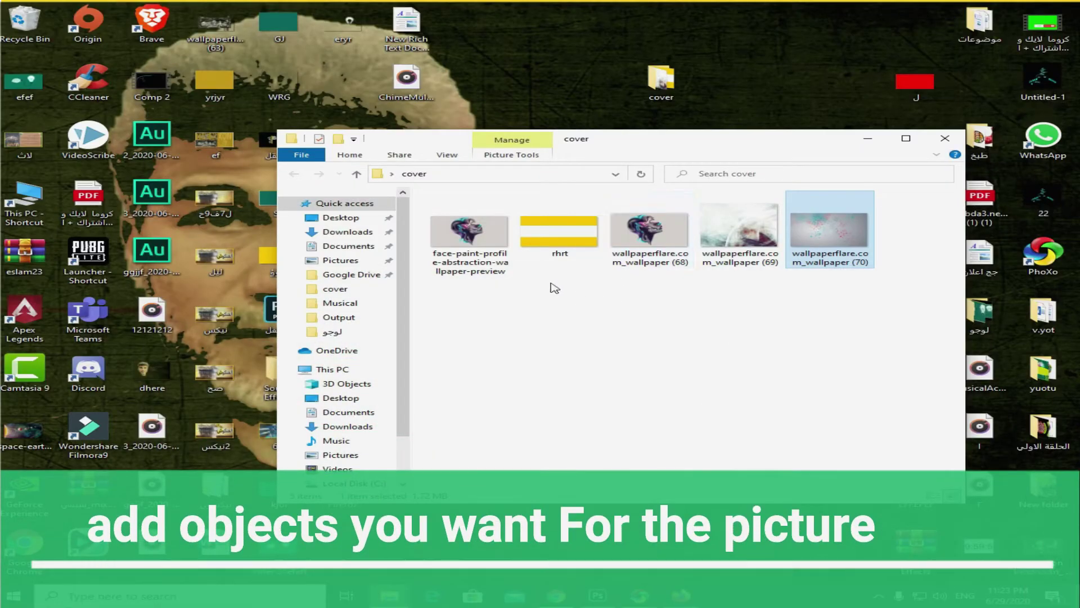
Open face-paint-profile-abstraction-wallpaper-preview as a separate document and select the head with the Object Selection Tool in Lasso mode.
{"action": "mouse_move", "coordinate": [462, 238]}
{"action": "left_mouse_down"}
{"action": "mouse_move", "coordinate": [602, 323]}
{"action": "mouse_move", "coordinate": [581, 376]}
{"action": "mouse_move", "coordinate": [641, 603]}
{"action": "mouse_move", "coordinate": [611, 605]}
{"action": "mouse_move", "coordinate": [600, 465]}
{"action": "left_mouse_up"}
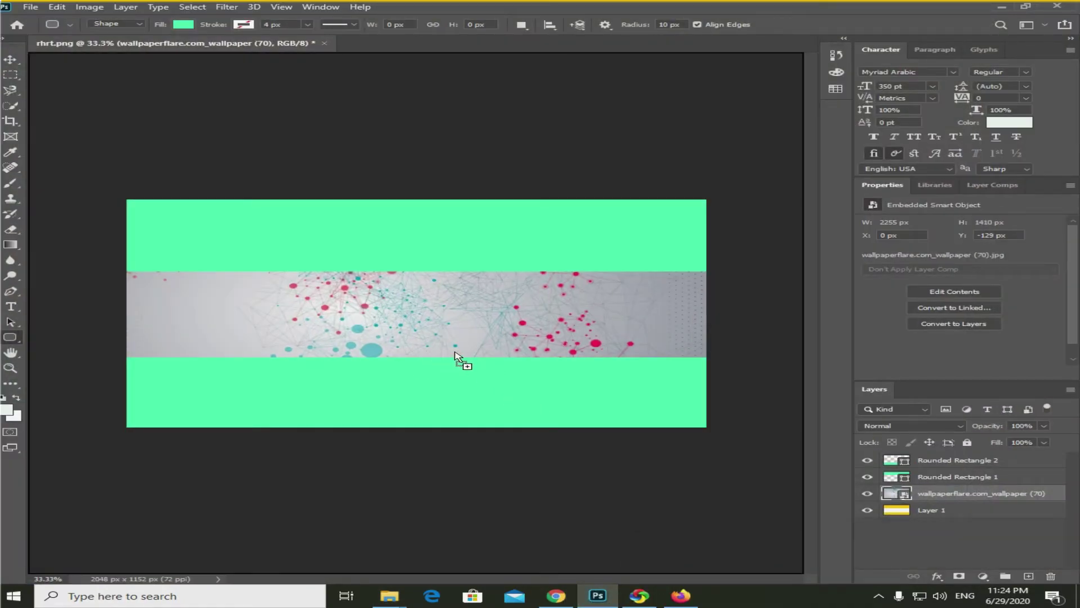
{"action": "left_click_drag", "start_coordinate": [456, 355], "coordinate": [932, 544]}
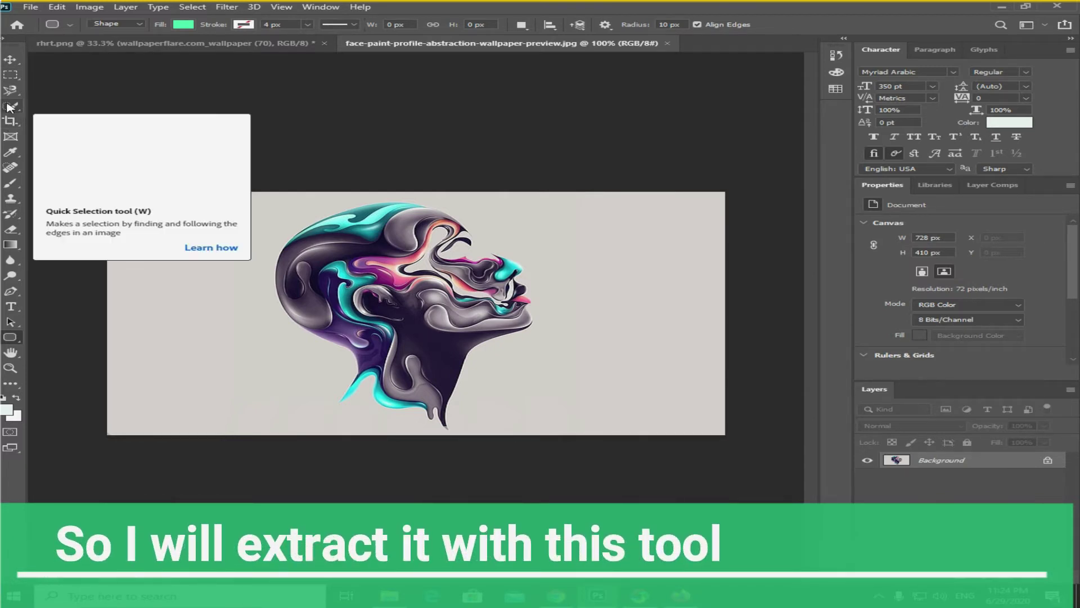
{"action": "left_click", "coordinate": [12, 106]}
{"action": "right_click", "coordinate": [12, 106]}
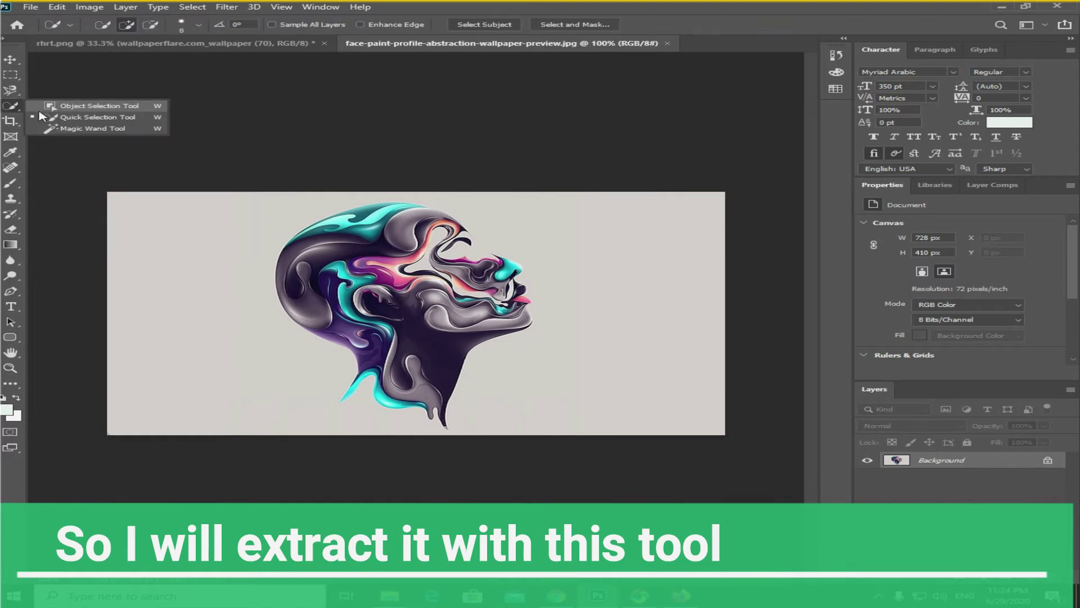
{"action": "left_click", "coordinate": [103, 111]}
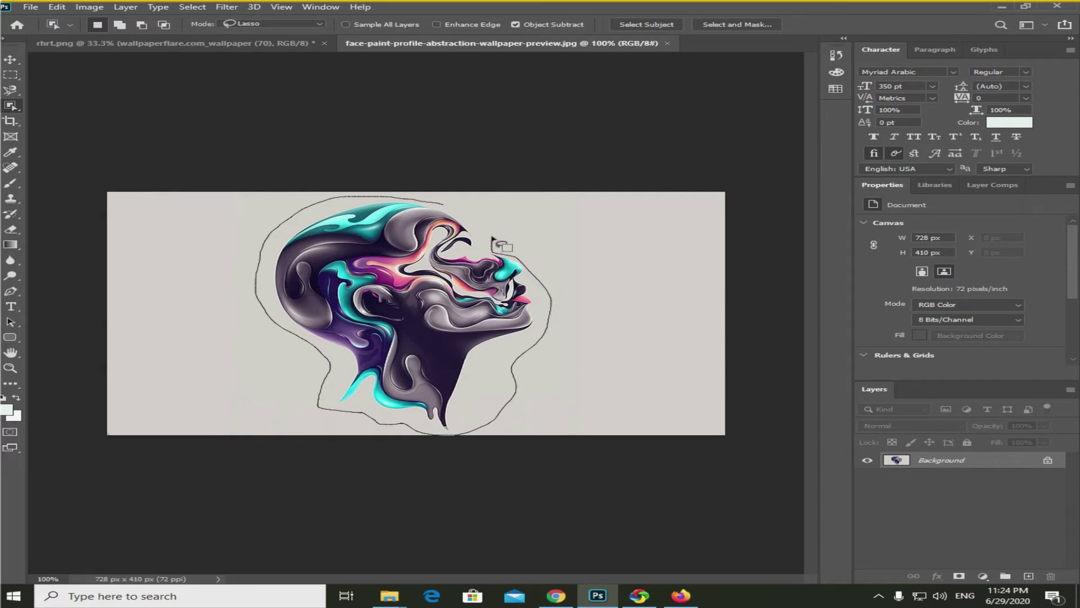
{"action": "left_click_drag", "start_coordinate": [329, 349], "coordinate": [332, 351]}
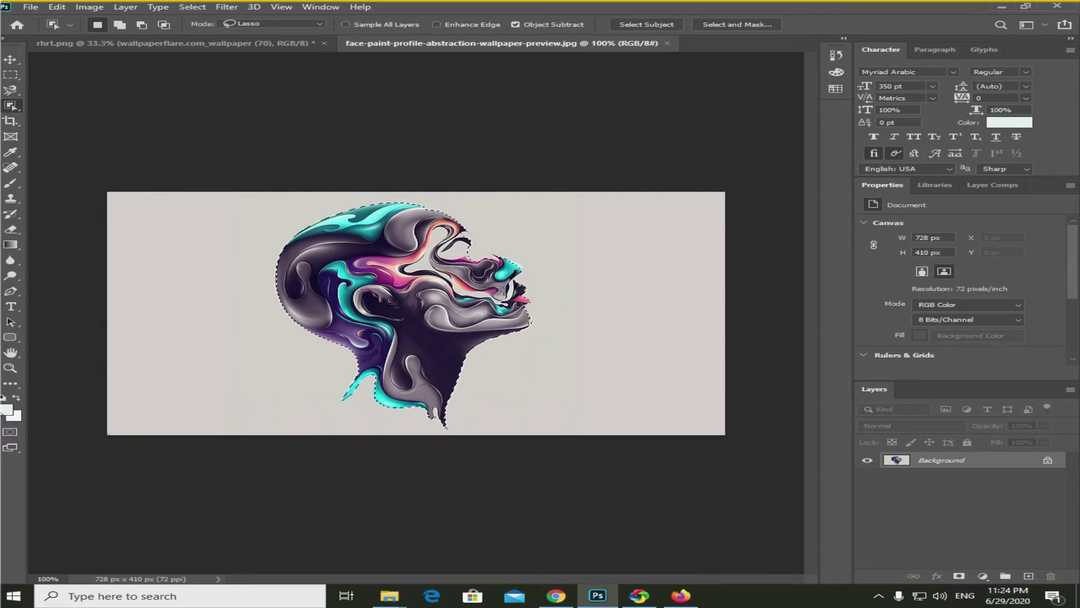
Refine the head selection with the Quick Selection Tool, subtracting the background gaps inside the face.
{"action": "key", "text": "z"}
{"action": "key", "text": "ctrl+plus"}
{"action": "left_click_drag", "start_coordinate": [10, 105], "coordinate": [59, 123]}
{"action": "left_click", "coordinate": [79, 123]}
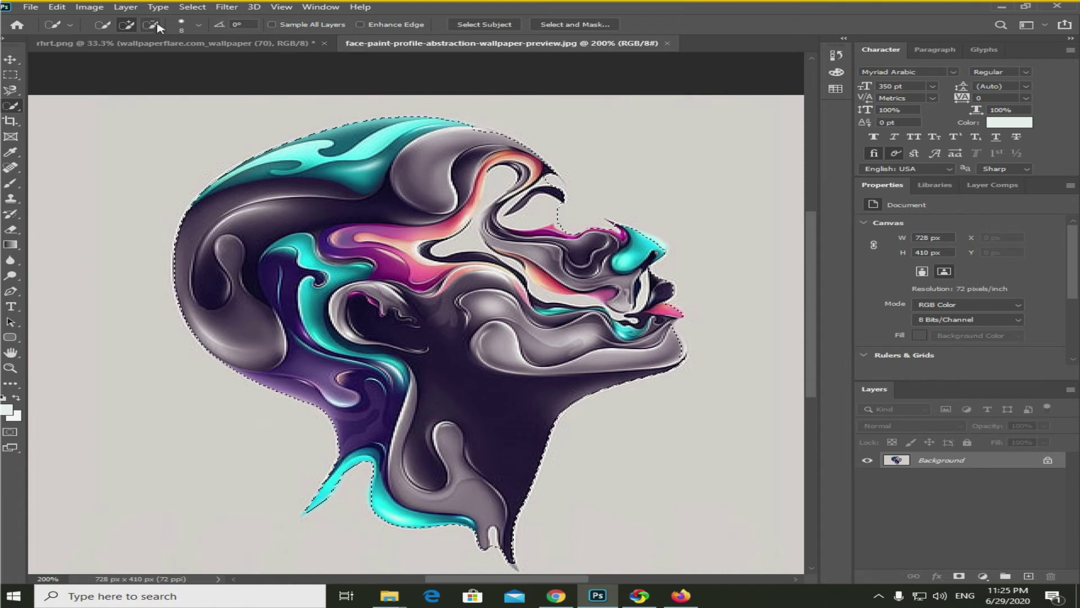
{"action": "key", "text": "z"}
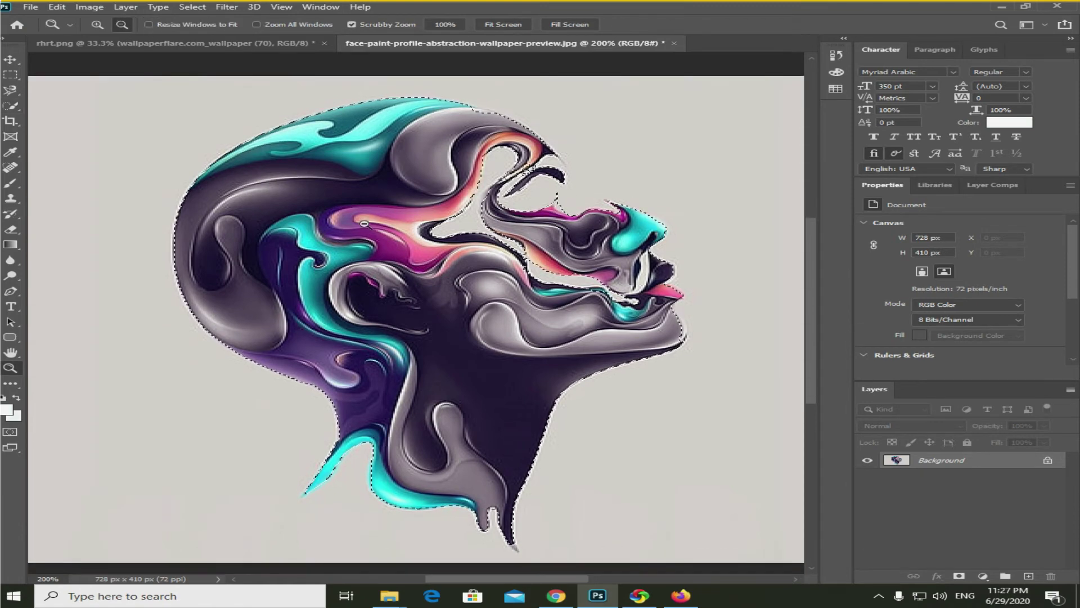
{"action": "left_click", "coordinate": [386, 473], "text": "alt"}
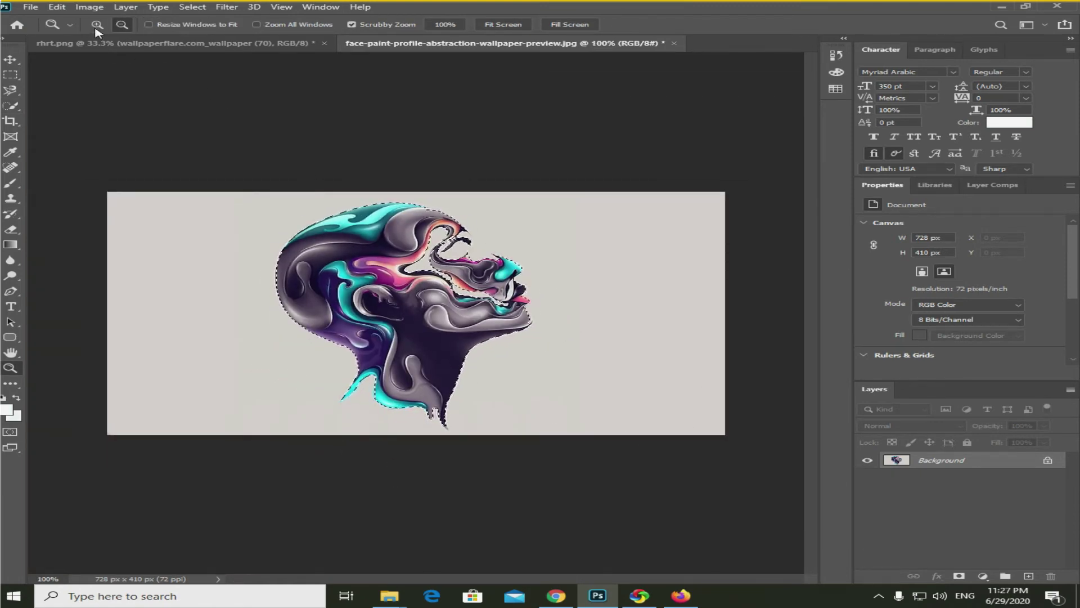
Copy the selected head to a new layer and hide the Background layer.
{"action": "left_click", "coordinate": [14, 106]}
{"action": "right_click", "coordinate": [10, 106]}
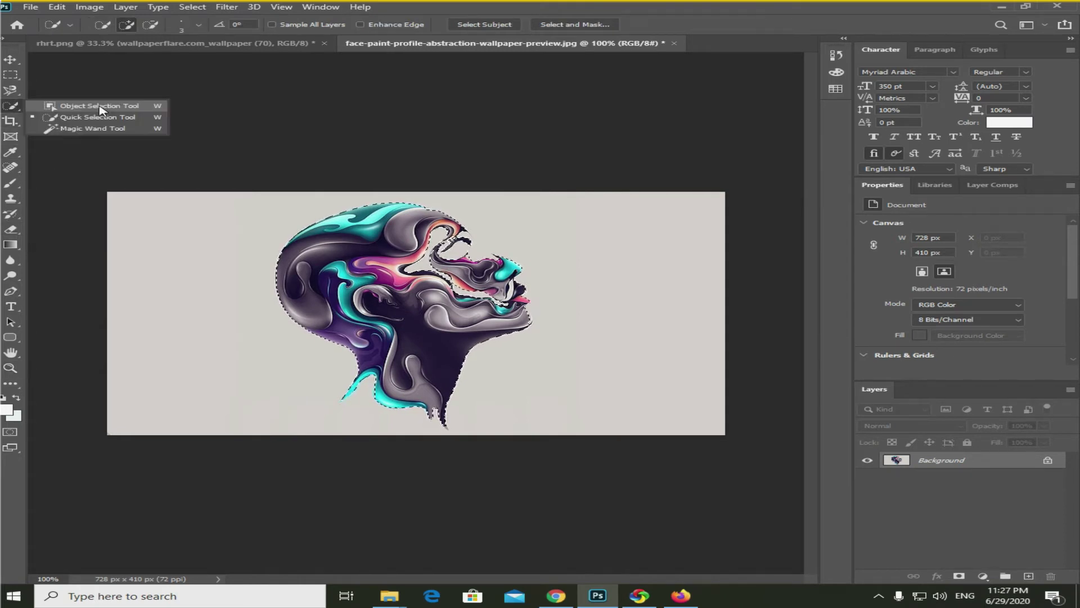
{"action": "left_click", "coordinate": [70, 117]}
{"action": "right_click", "coordinate": [367, 277]}
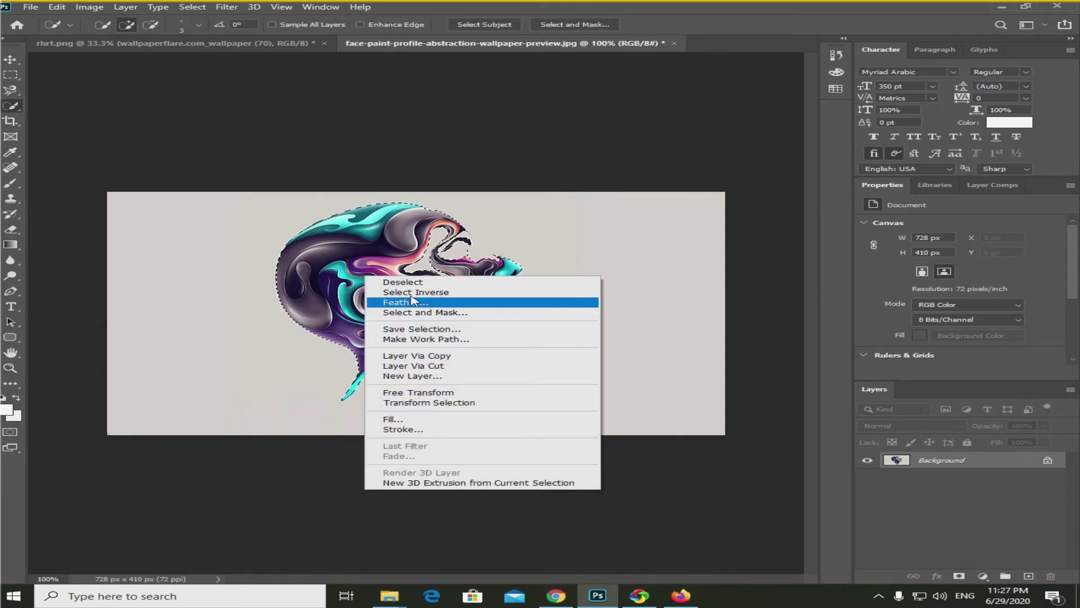
{"action": "left_click", "coordinate": [453, 356]}
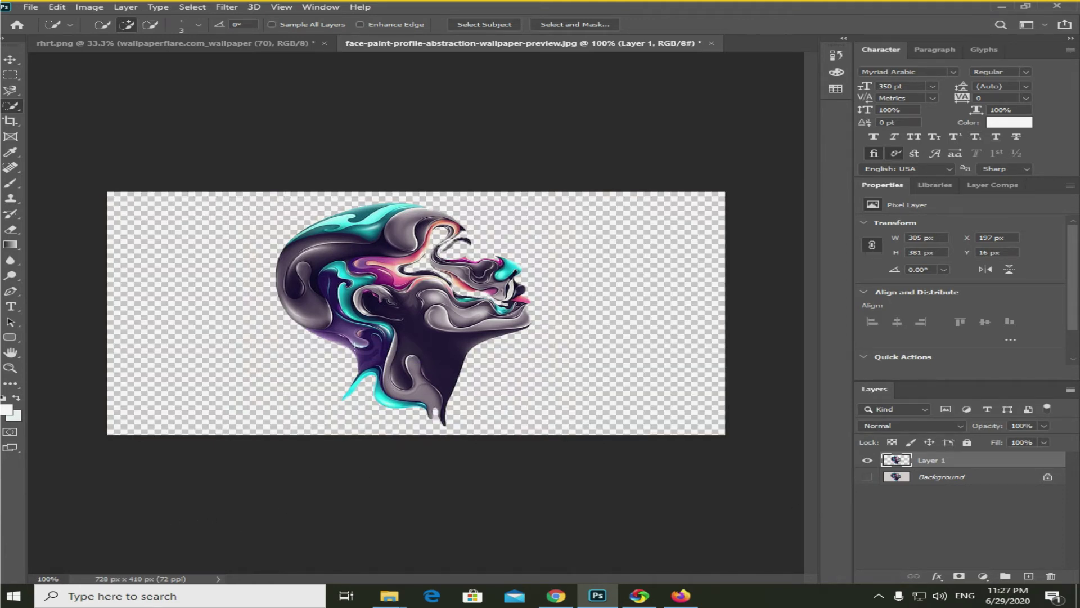
Export the extracted head as a PNG named 1 in the cover folder.
{"action": "left_click", "coordinate": [30, 7]}
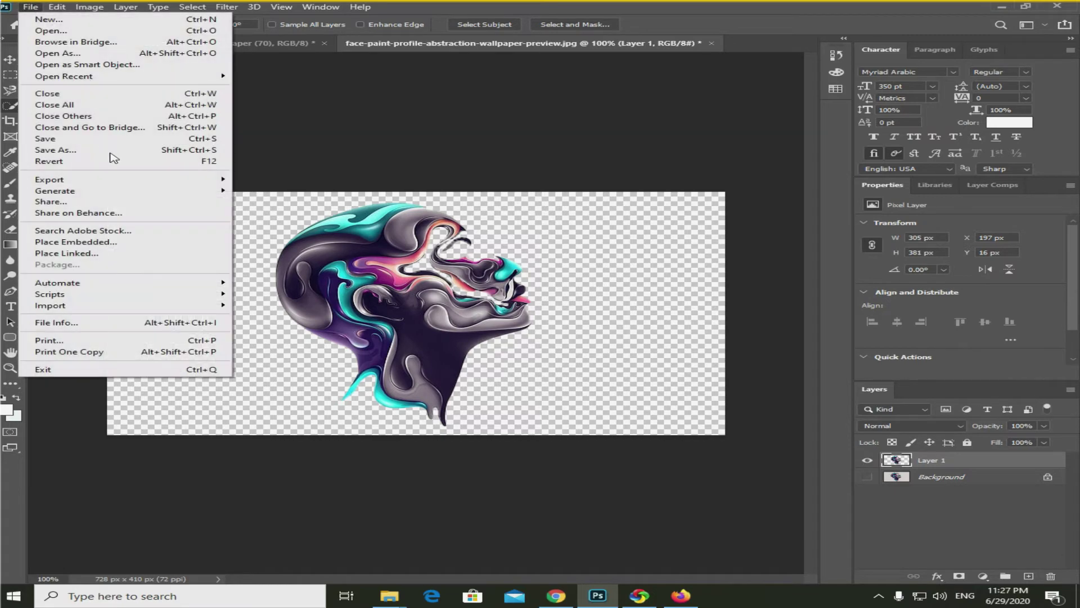
{"action": "mouse_move", "coordinate": [92, 181]}
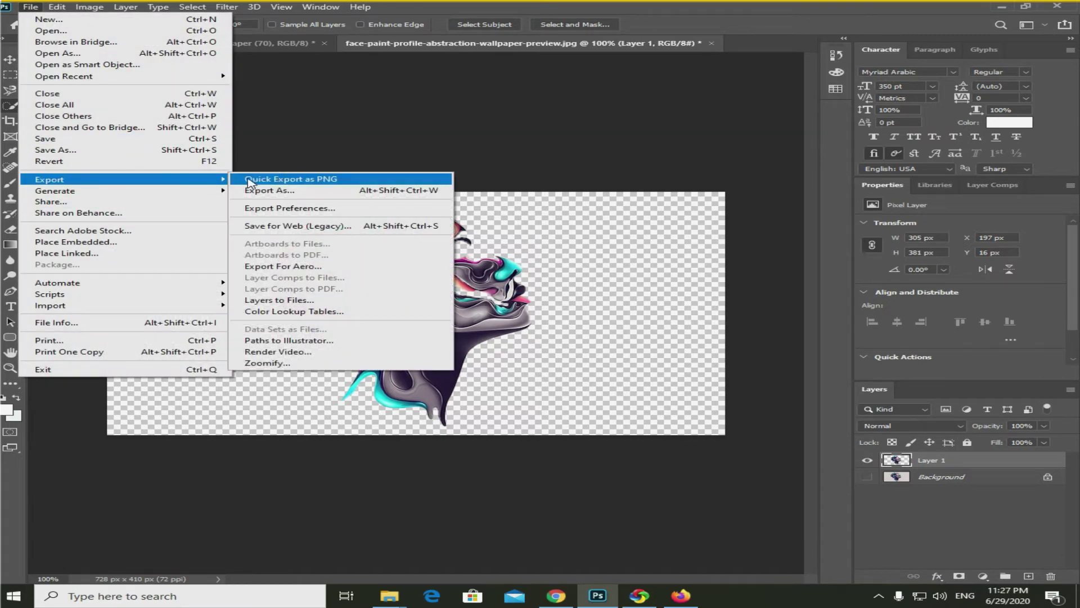
{"action": "left_click", "coordinate": [325, 181]}
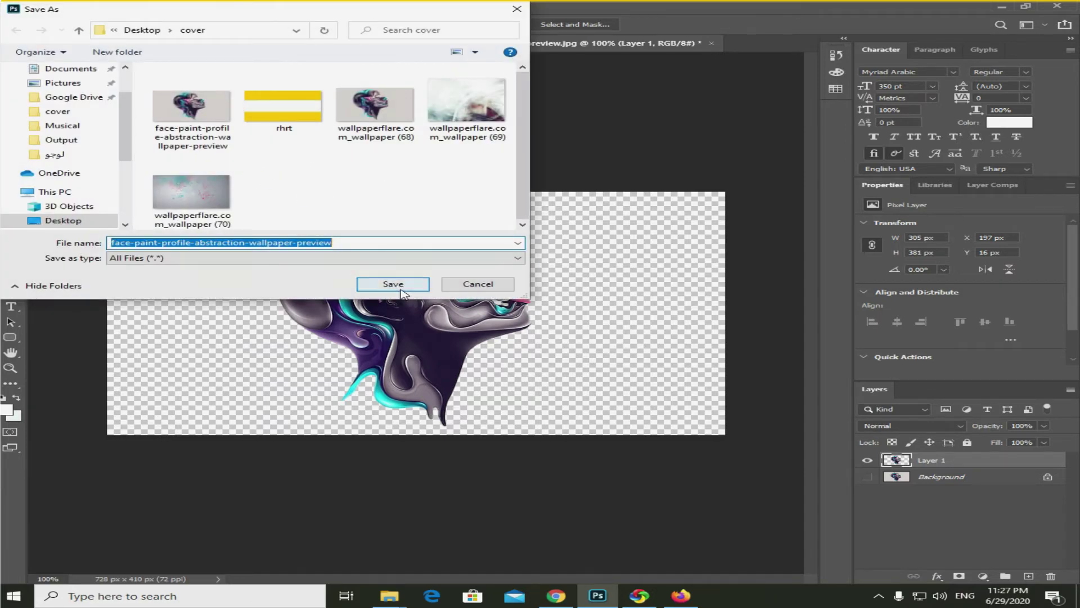
{"action": "type", "text": "1"}
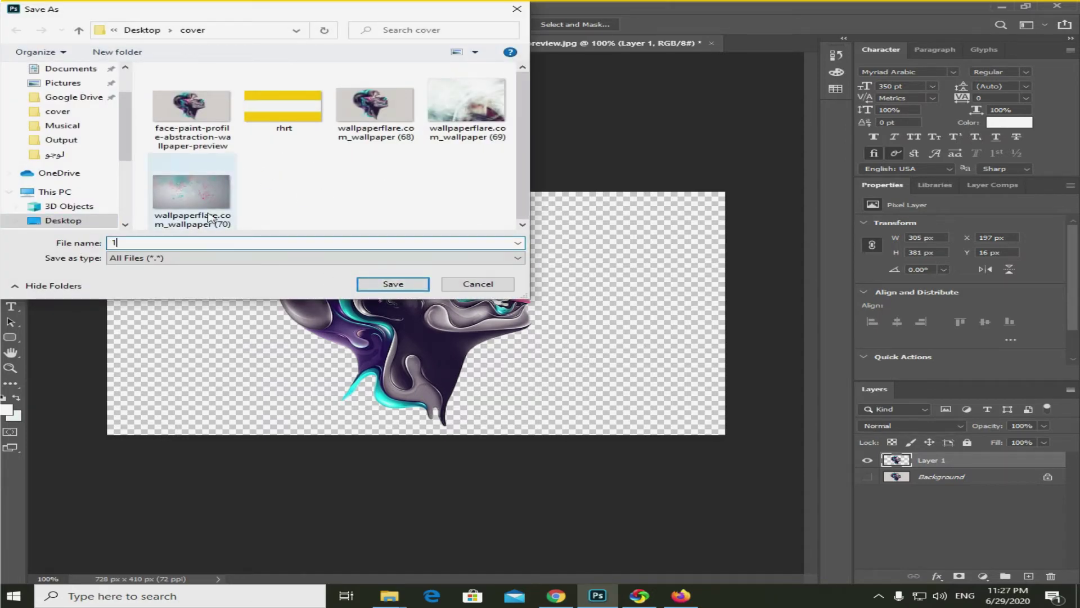
{"action": "left_click", "coordinate": [390, 287]}
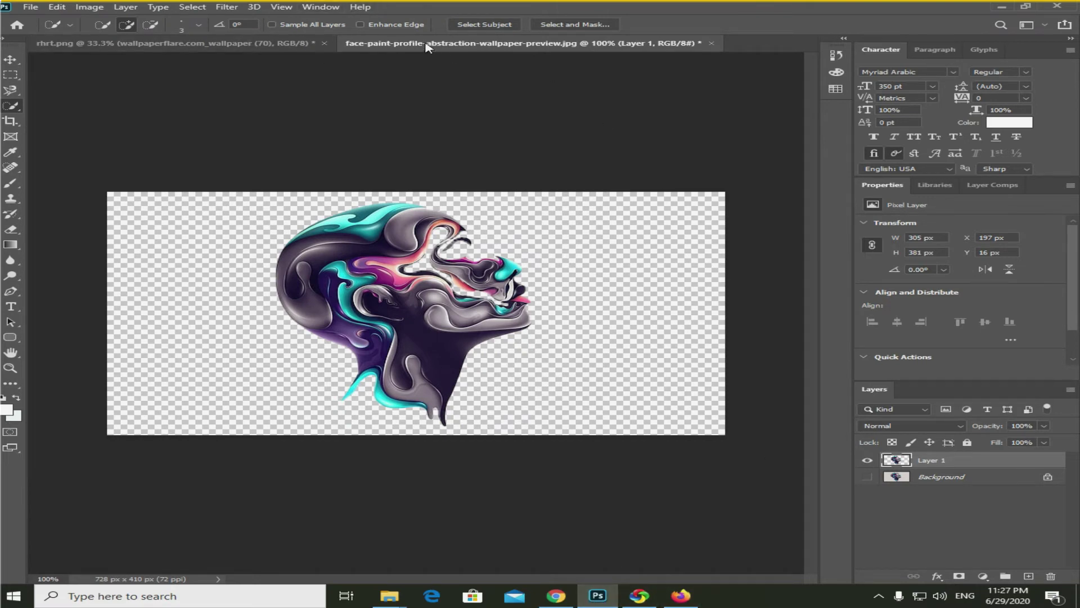
Place the exported head image 1 from the cover folder into the rhrt.png document, above the wallpaper layer.
{"action": "left_click", "coordinate": [174, 43]}
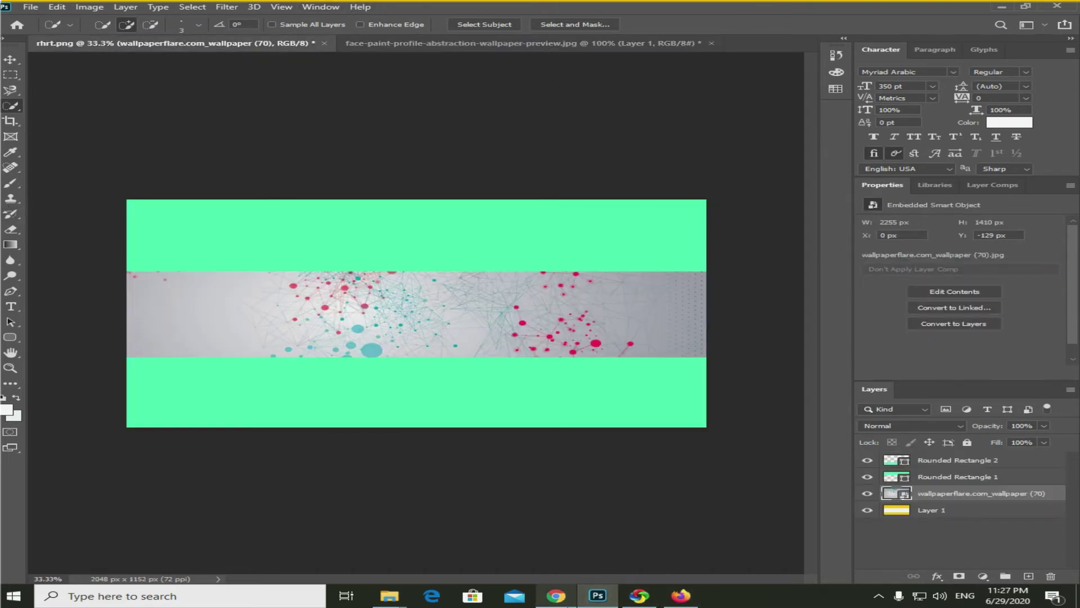
{"action": "mouse_move", "coordinate": [390, 596]}
{"action": "left_click", "coordinate": [520, 535]}
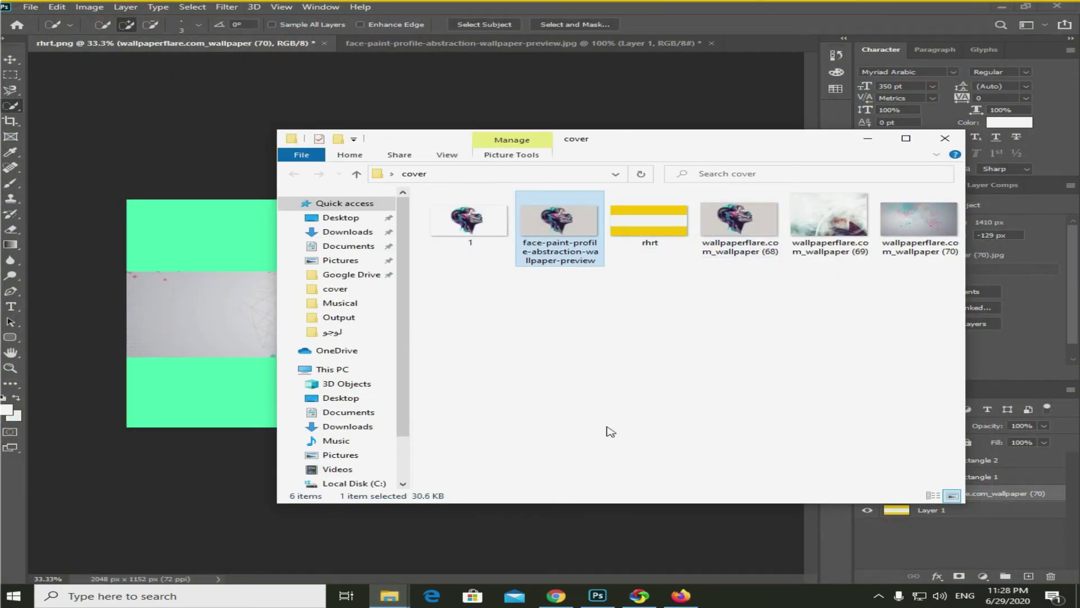
{"action": "left_click", "coordinate": [617, 285]}
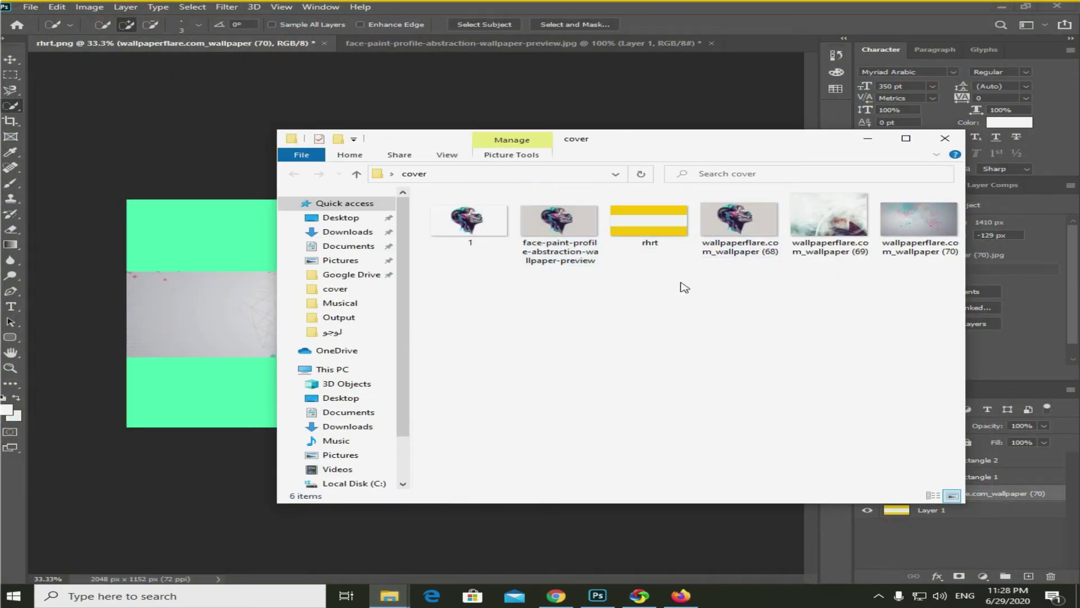
{"action": "left_click_drag", "start_coordinate": [465, 285], "coordinate": [475, 258]}
{"action": "left_click_drag", "start_coordinate": [459, 222], "coordinate": [453, 346]}
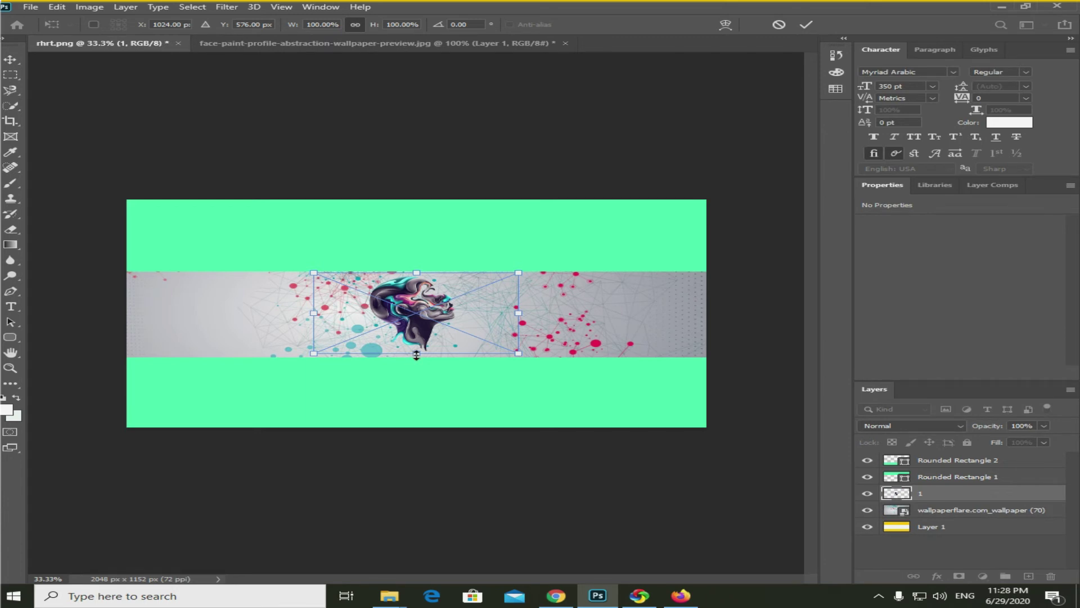
Scale the placed head to fit the wallpaper band, about 325 × 406 px, and position it in the band's left part.
{"action": "left_click_drag", "start_coordinate": [315, 352], "coordinate": [285, 366]}
{"action": "left_click_drag", "start_coordinate": [422, 322], "coordinate": [304, 316]}
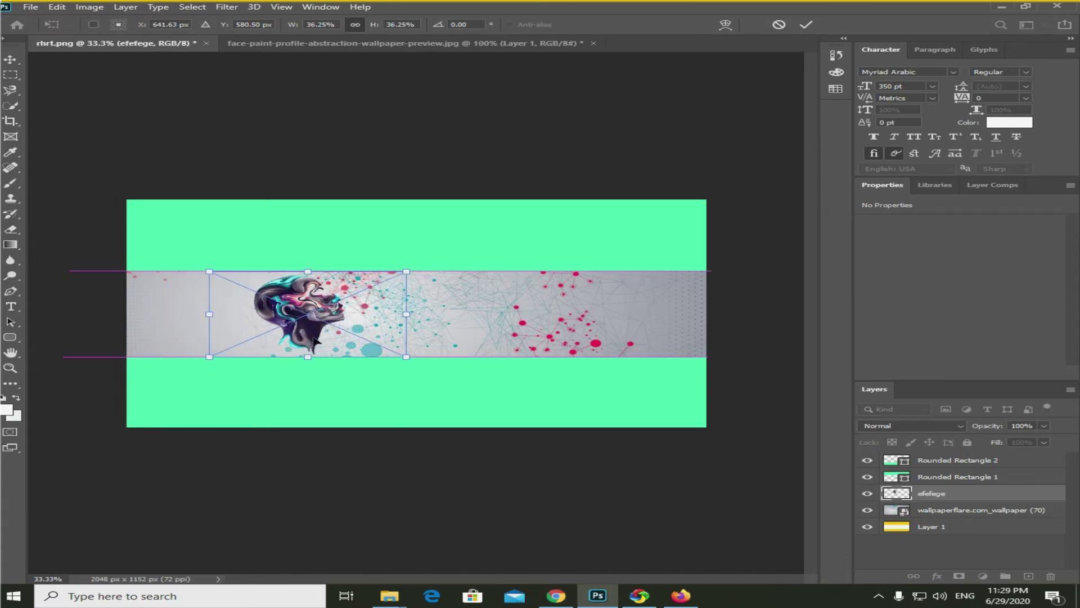
{"action": "left_click_drag", "start_coordinate": [307, 341], "coordinate": [276, 343]}
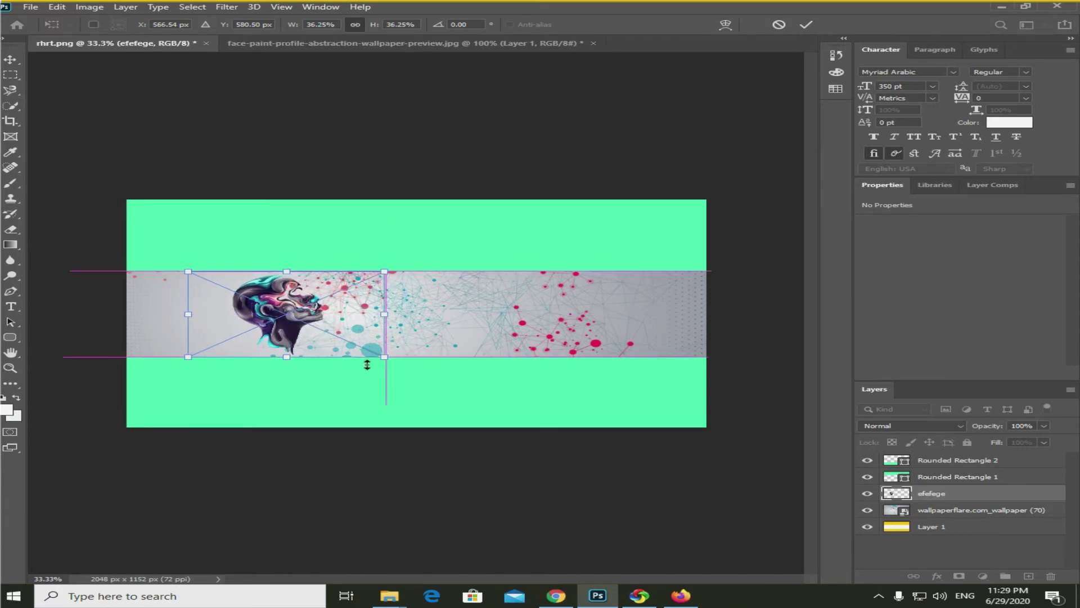
{"action": "left_click_drag", "start_coordinate": [384, 271], "coordinate": [387, 271]}
{"action": "left_click_drag", "start_coordinate": [315, 304], "coordinate": [291, 297]}
{"action": "key", "text": "Return"}
{"action": "key", "text": "w"}
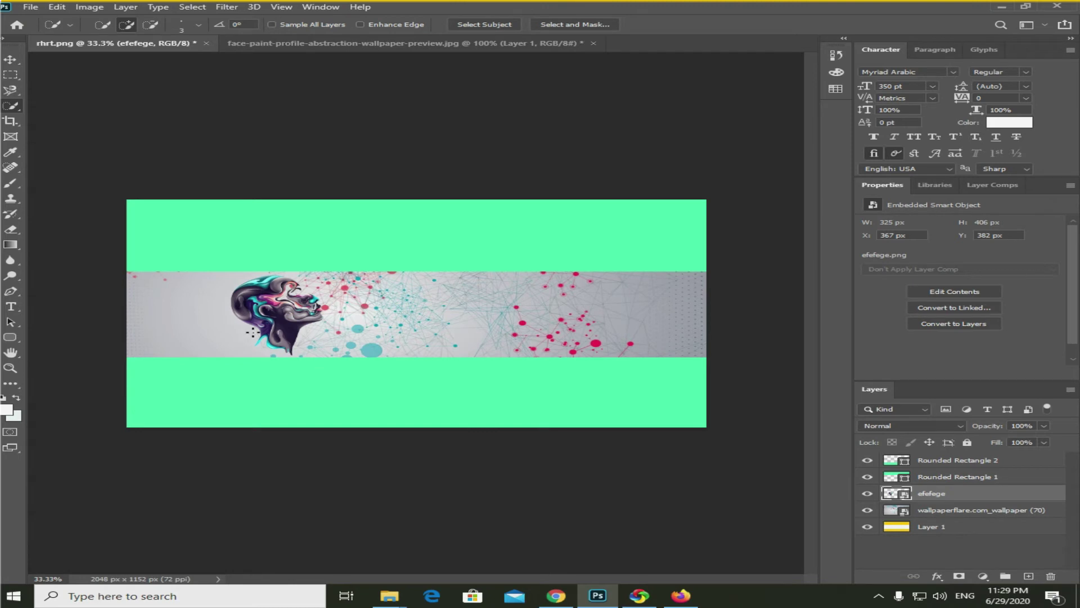
Draw yellow rounded rectangles over the wallpaper band's right edge, about 78 × 516 px, and top edge, about 2198 × 126 px.
{"action": "right_click", "coordinate": [10, 337]}
{"action": "left_click", "coordinate": [61, 344]}
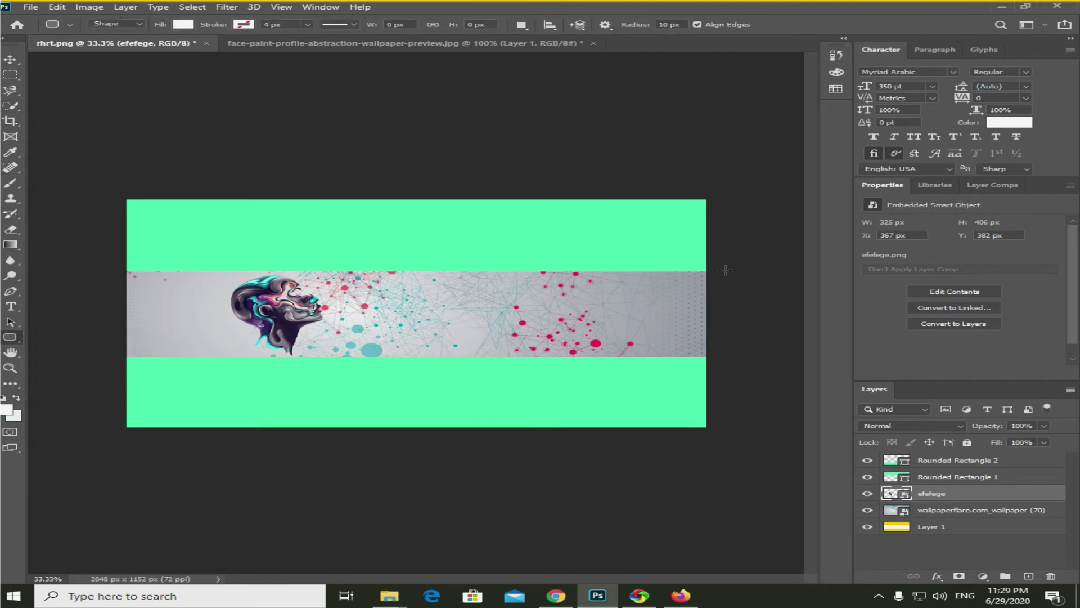
{"action": "left_click_drag", "start_coordinate": [725, 267], "coordinate": [703, 367]}
{"action": "left_click", "coordinate": [184, 24]}
{"action": "left_click", "coordinate": [138, 88]}
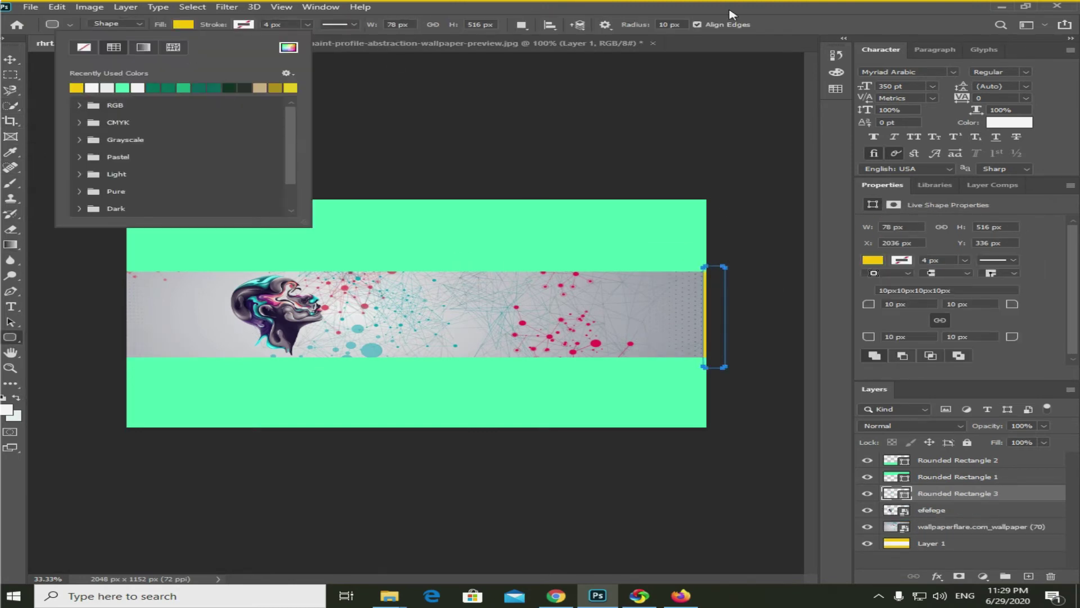
{"action": "key", "text": "Return"}
{"action": "left_click_drag", "start_coordinate": [728, 249], "coordinate": [106, 272]}
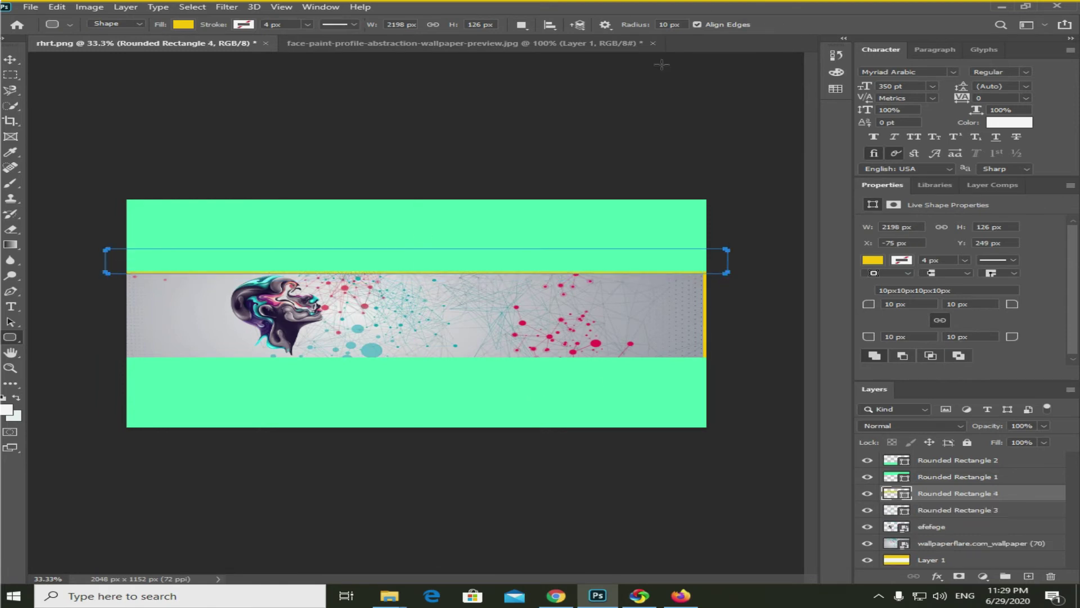
Add white rounded rectangles over the wallpaper band's bottom edge, about 2435 × 147 px, and left edge, about 114 × 672 px.
{"action": "left_click_drag", "start_coordinate": [724, 363], "coordinate": [41, 355]}
{"action": "left_click", "coordinate": [183, 24]}
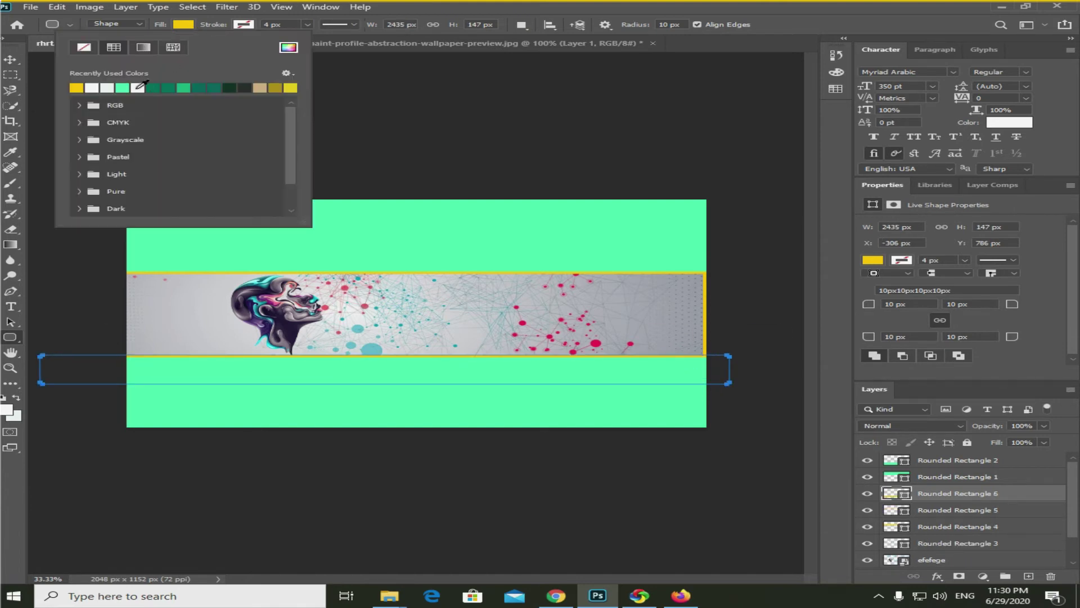
{"action": "left_click", "coordinate": [132, 85]}
{"action": "left_click_drag", "start_coordinate": [98, 261], "coordinate": [130, 393]}
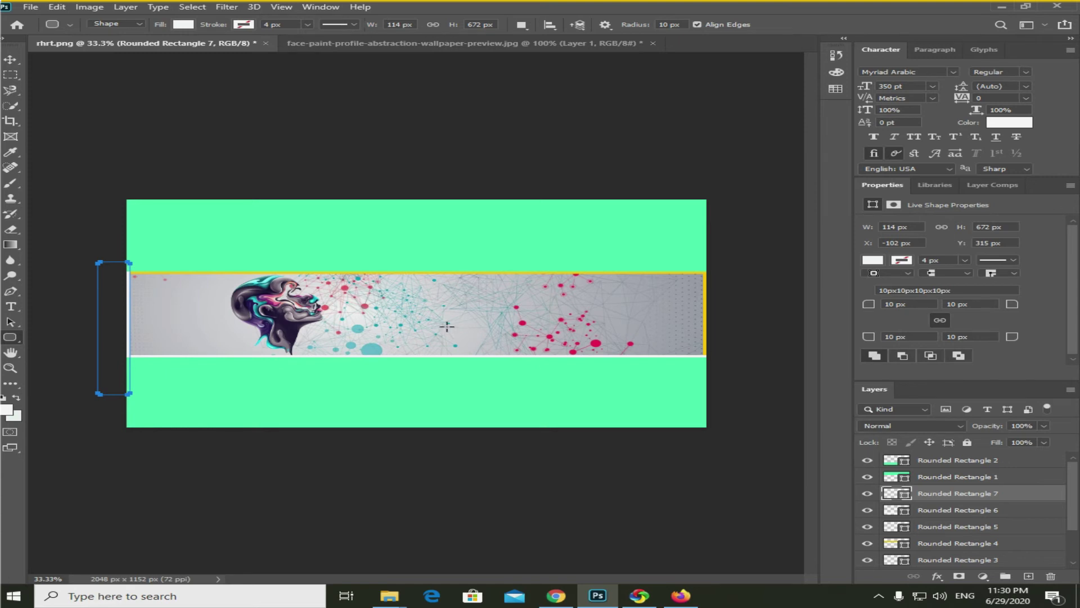
Export the cover design as a PNG named hgjm in the cover folder.
{"action": "left_click", "coordinate": [31, 7]}
{"action": "mouse_move", "coordinate": [140, 184]}
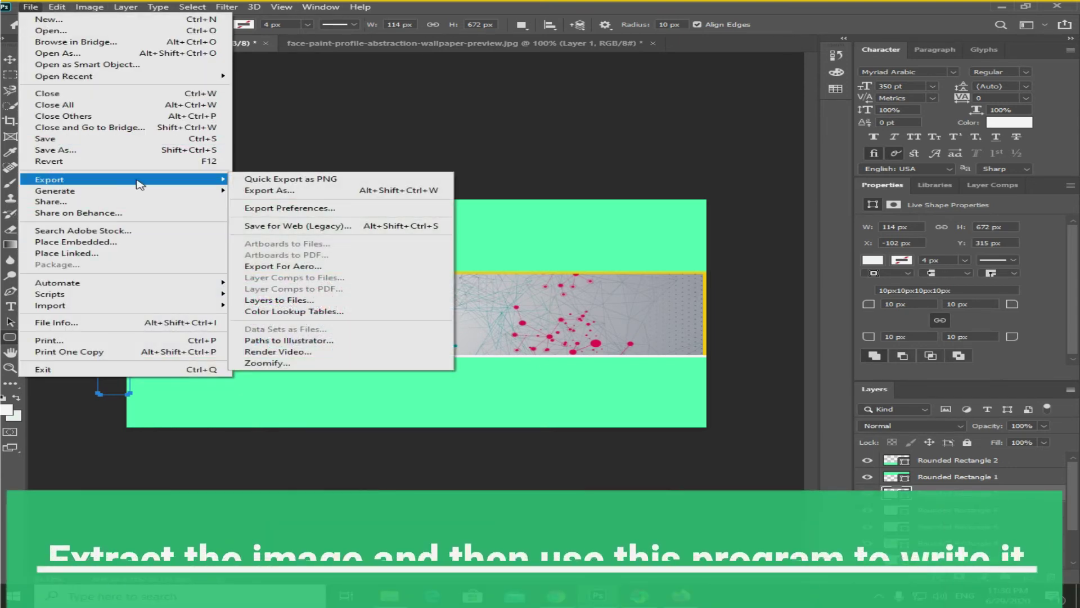
{"action": "left_click", "coordinate": [290, 179]}
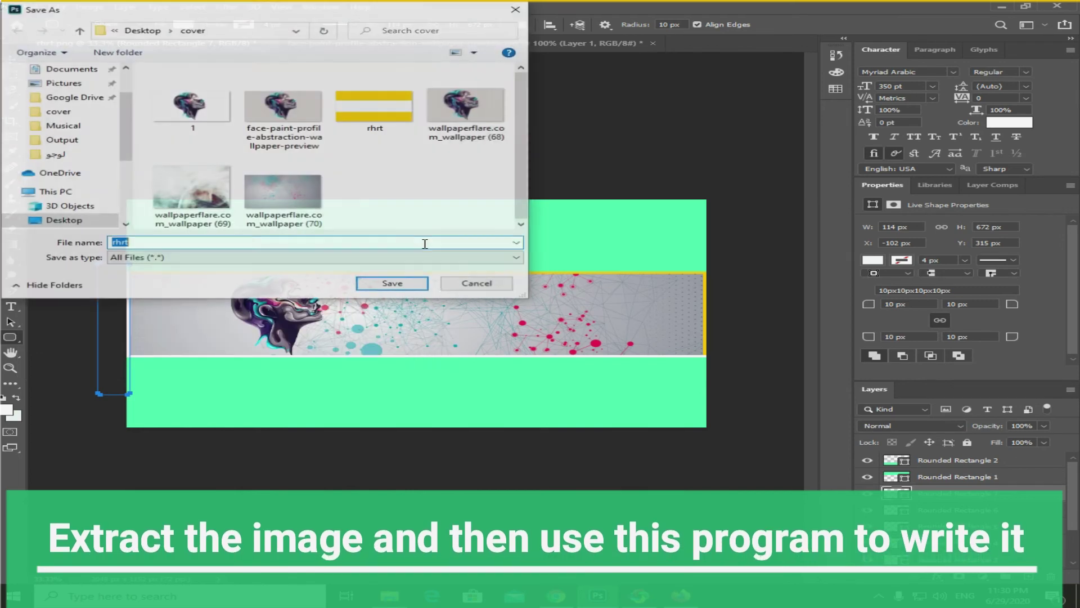
{"action": "type", "text": "tyjtyjyj"}
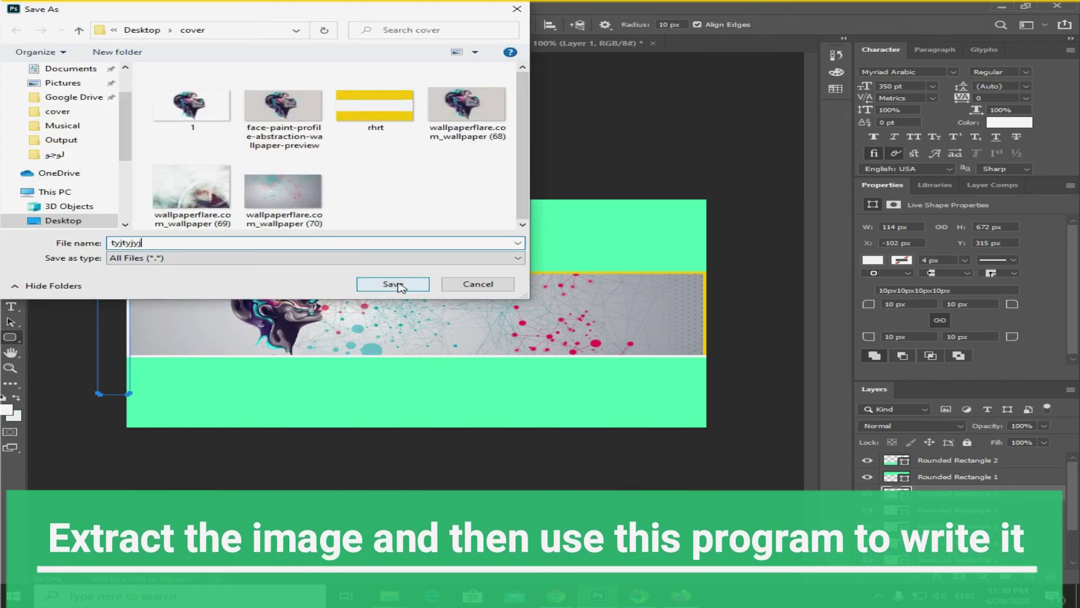
{"action": "left_click", "coordinate": [397, 284]}
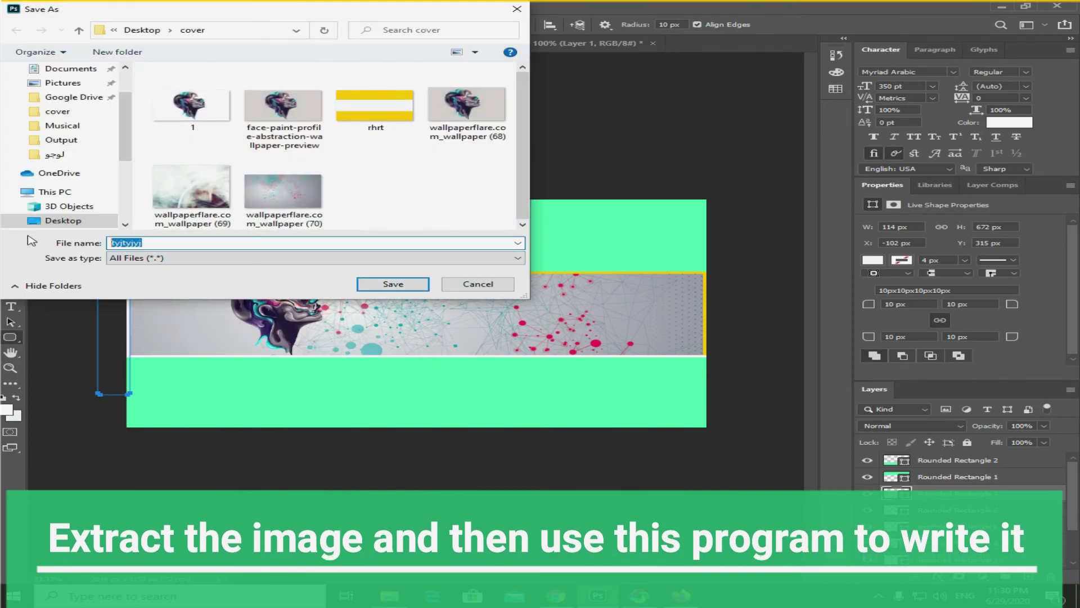
{"action": "key", "text": "BackSpace"}
{"action": "key", "text": "Return"}
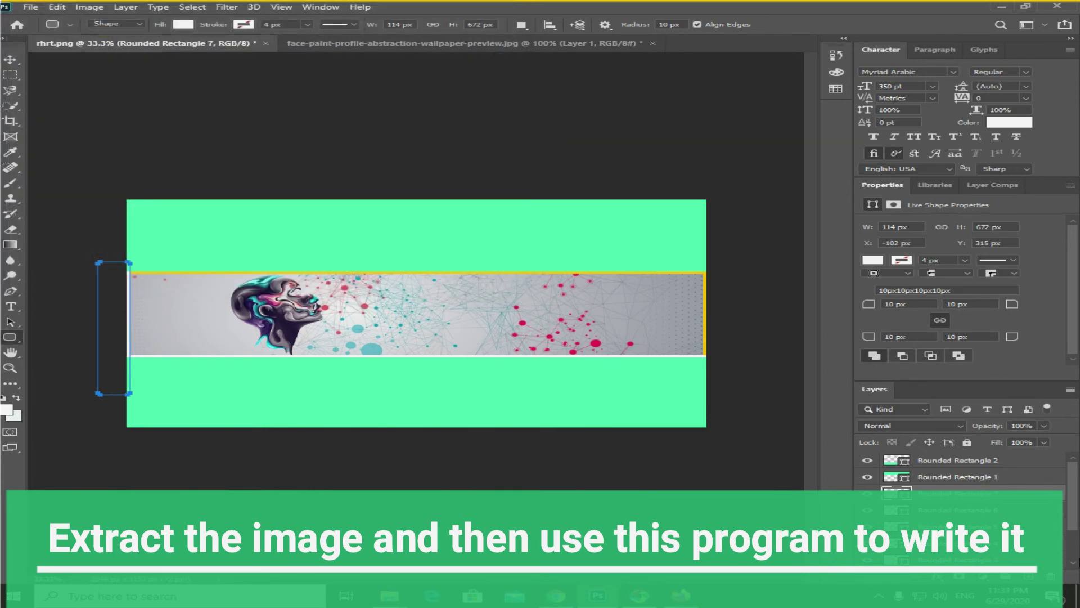
Show the desktop, place the PhoXo shortcut beside the cover folder, launch PhoXo and minimize its window.
{"action": "key", "text": "super+d"}
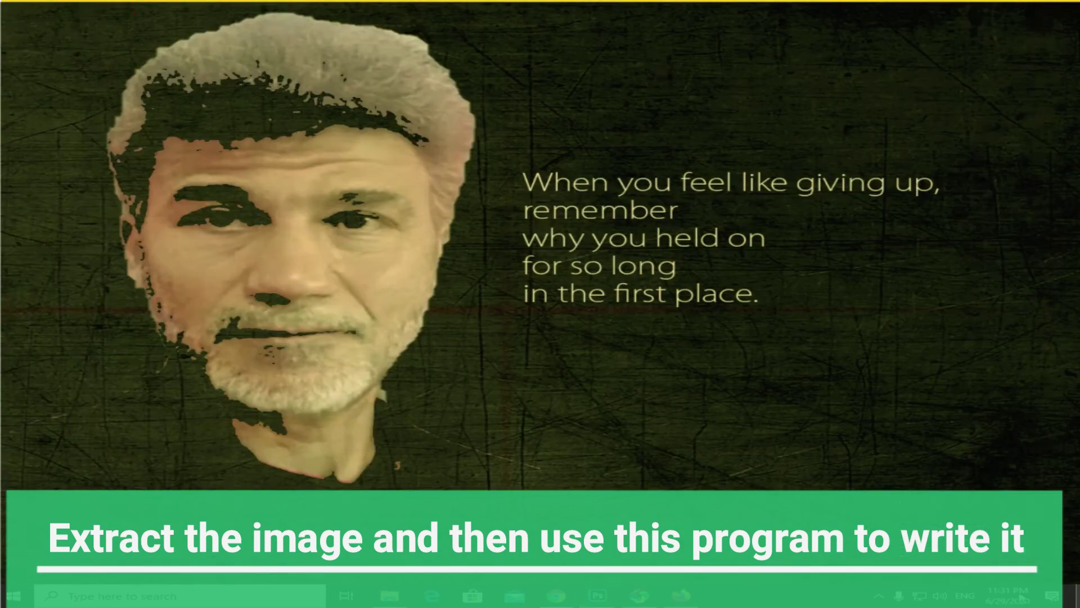
{"action": "left_click_drag", "start_coordinate": [1043, 253], "coordinate": [597, 81]}
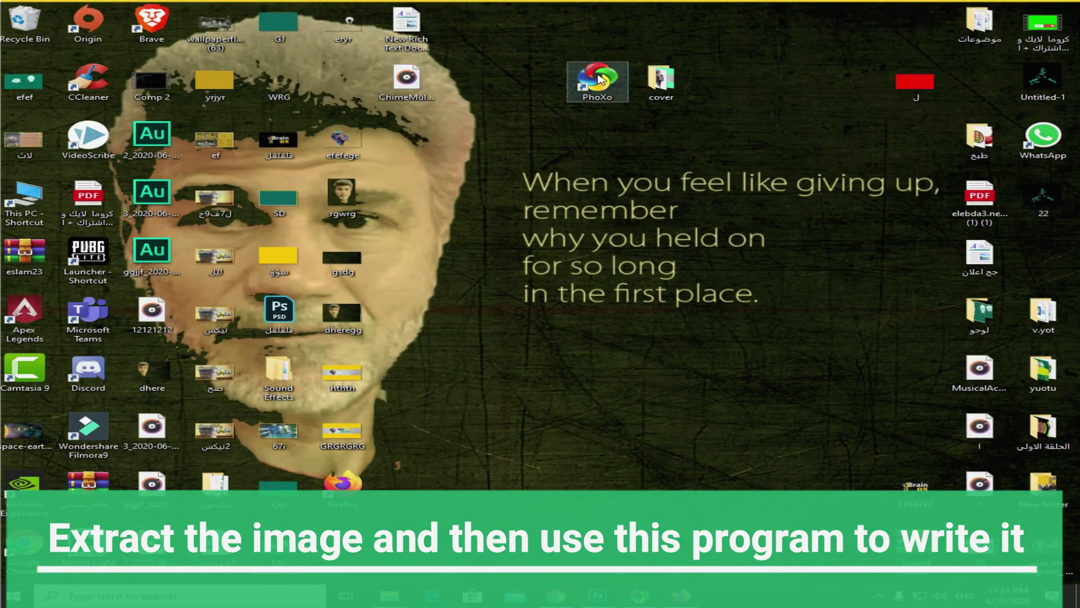
{"action": "left_click", "coordinate": [610, 95]}
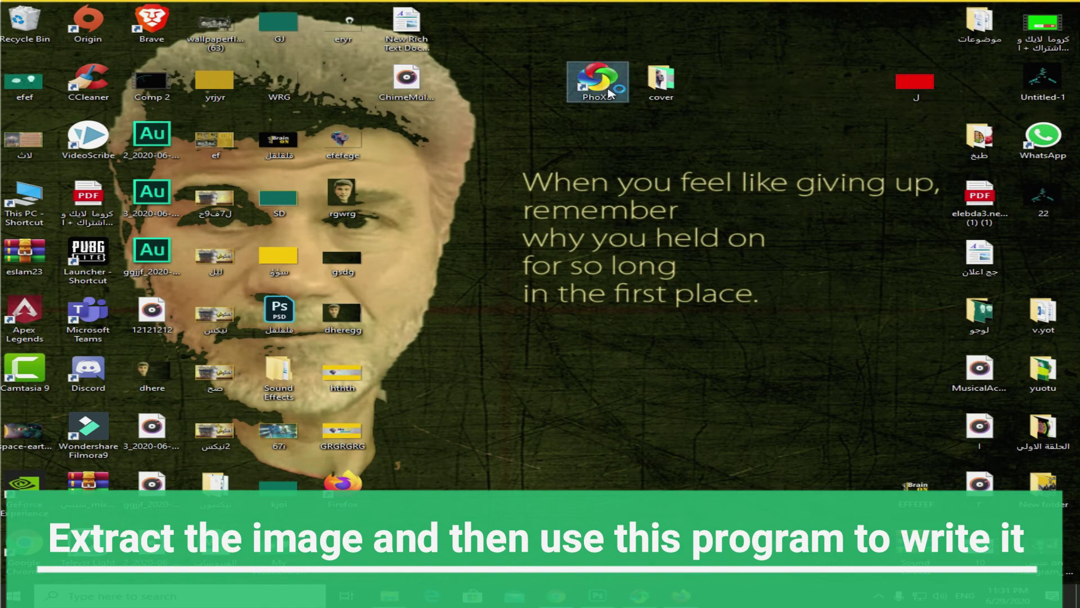
{"action": "double_click", "coordinate": [610, 94]}
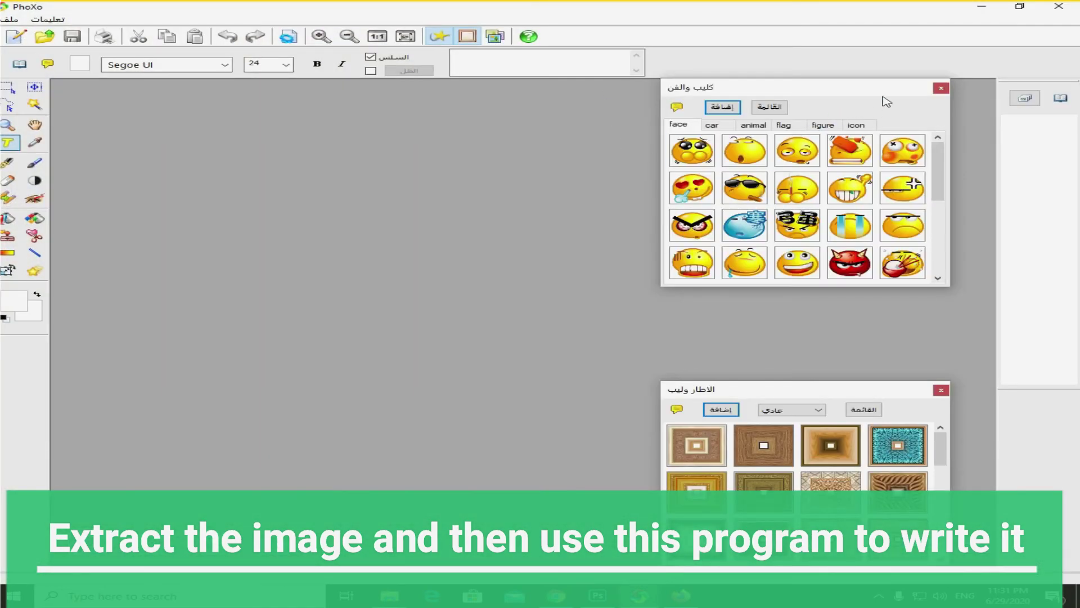
{"action": "left_click", "coordinate": [651, 601]}
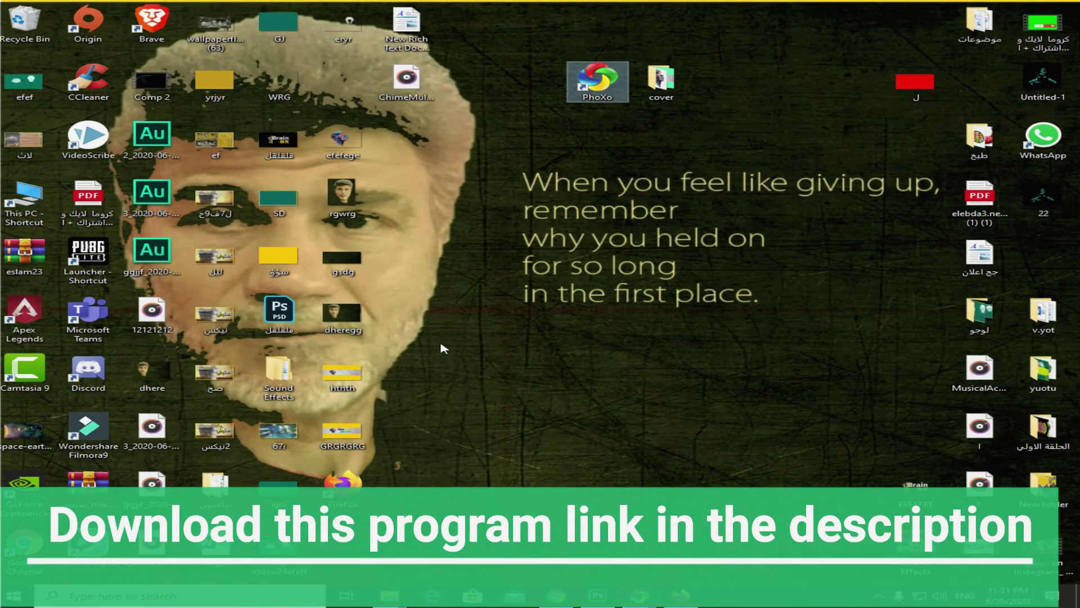
Take the hgjm image from the cover folder towards PhoXo and switch to the PhoXo window holding GRGRGRG.
{"action": "double_click", "coordinate": [661, 81]}
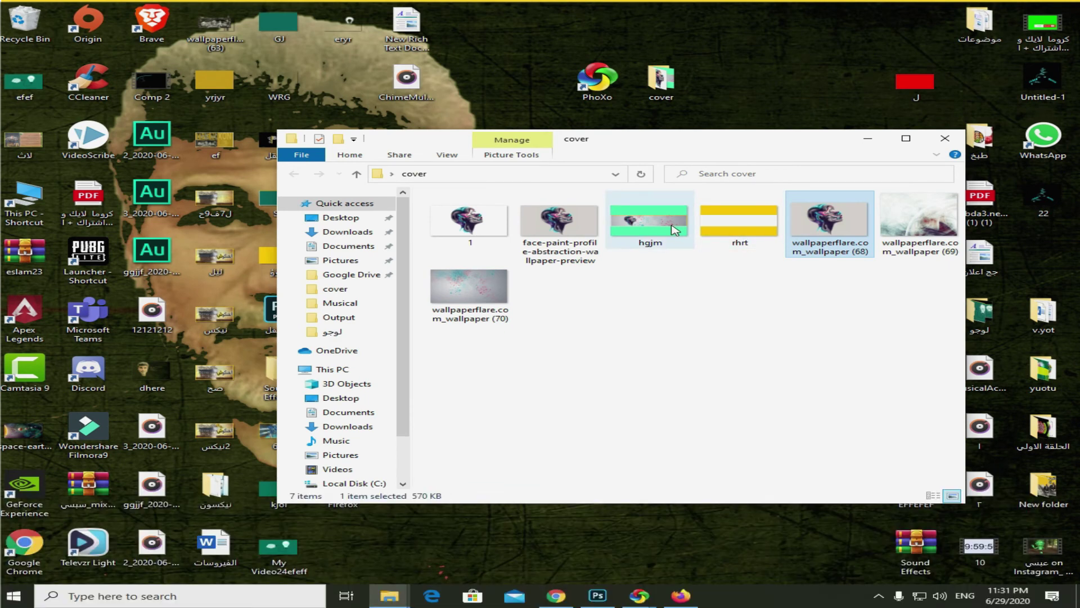
{"action": "left_click_drag", "start_coordinate": [675, 235], "coordinate": [716, 559]}
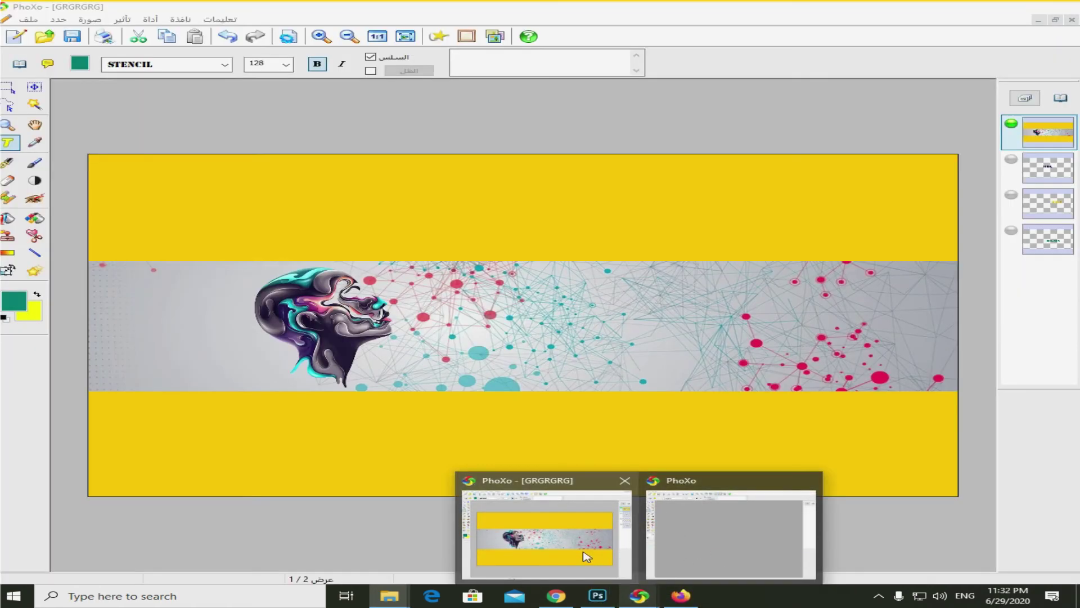
{"action": "left_click", "coordinate": [585, 556]}
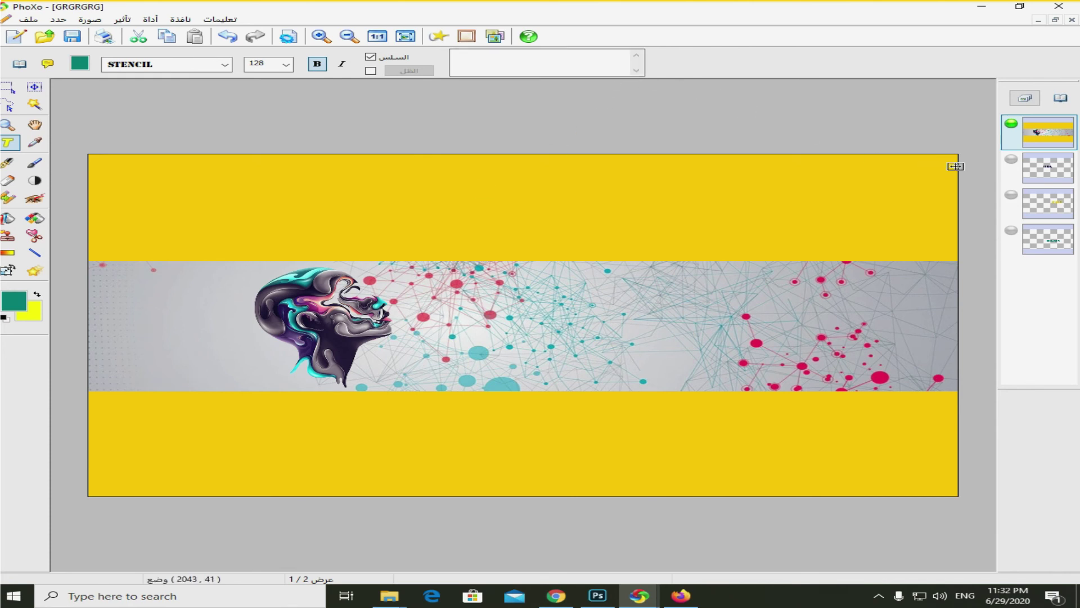
Show the GRA, PHIC and BRAIN text layers on the cover, selecting each to view its text settings.
{"action": "left_click", "coordinate": [570, 61]}
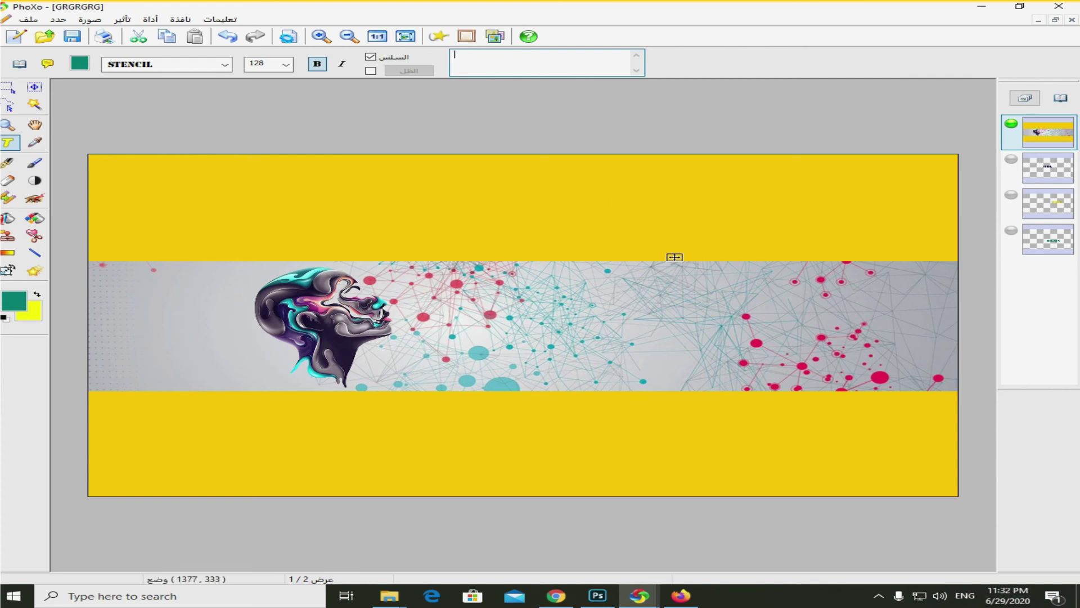
{"action": "left_click", "coordinate": [1010, 159]}
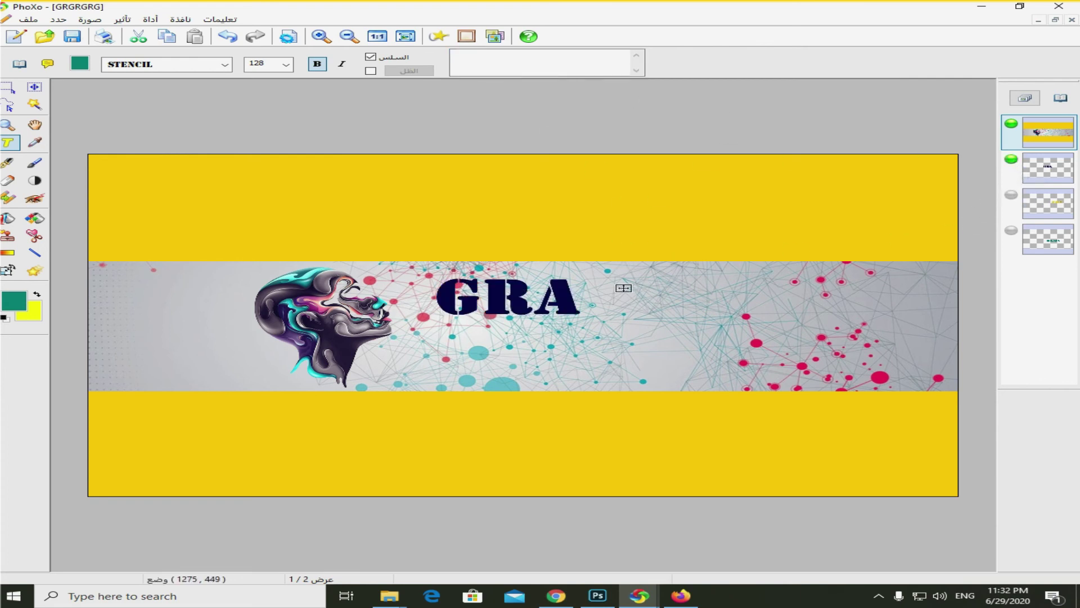
{"action": "left_click", "coordinate": [1046, 177]}
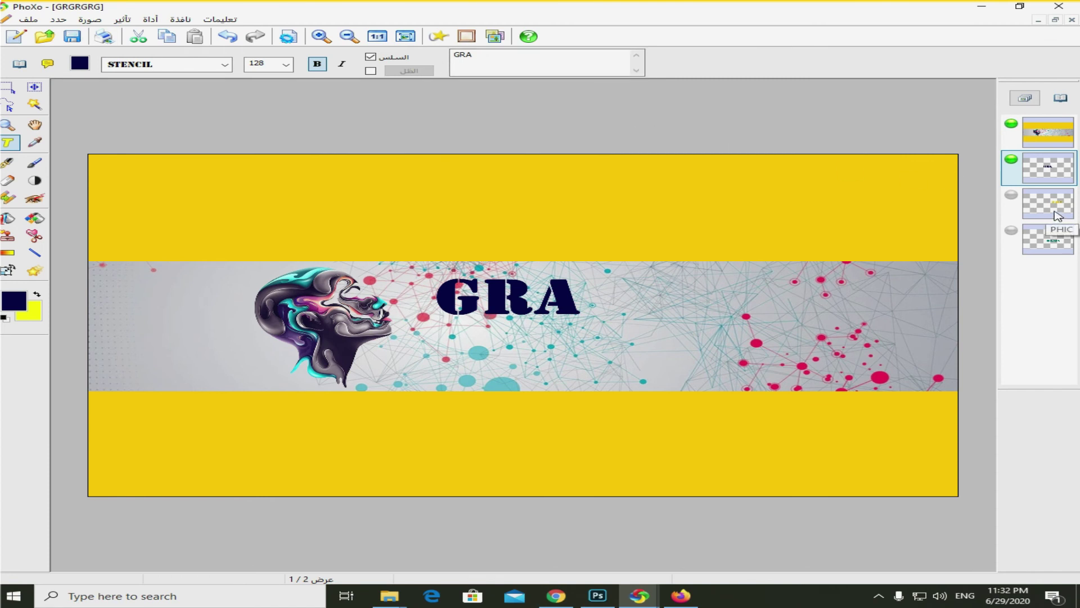
{"action": "left_click", "coordinate": [1011, 196]}
{"action": "left_click", "coordinate": [1048, 202]}
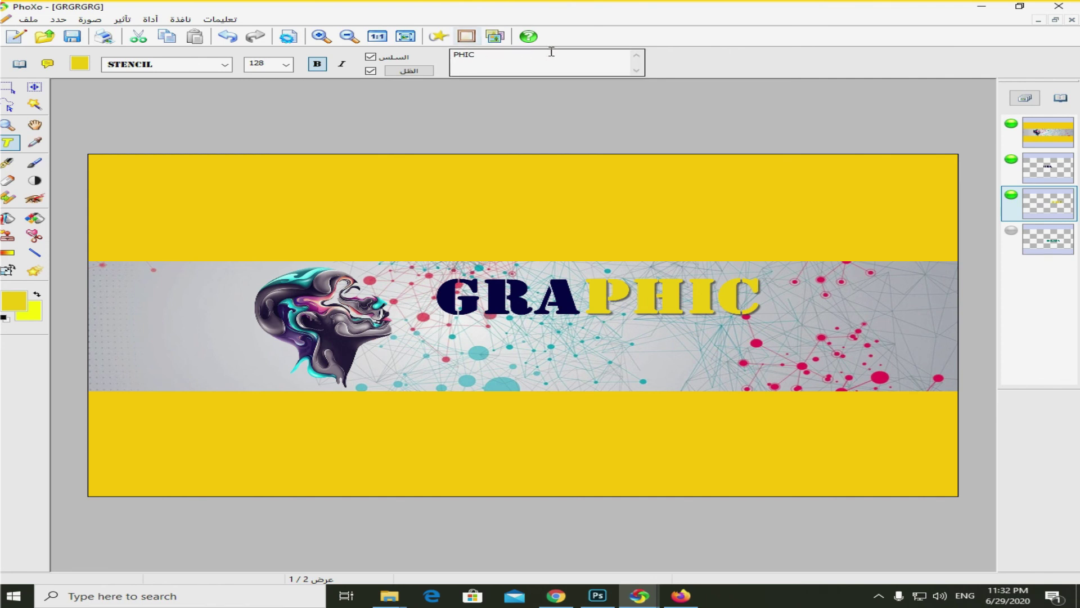
{"action": "left_click", "coordinate": [1018, 242]}
{"action": "left_click", "coordinate": [1012, 232]}
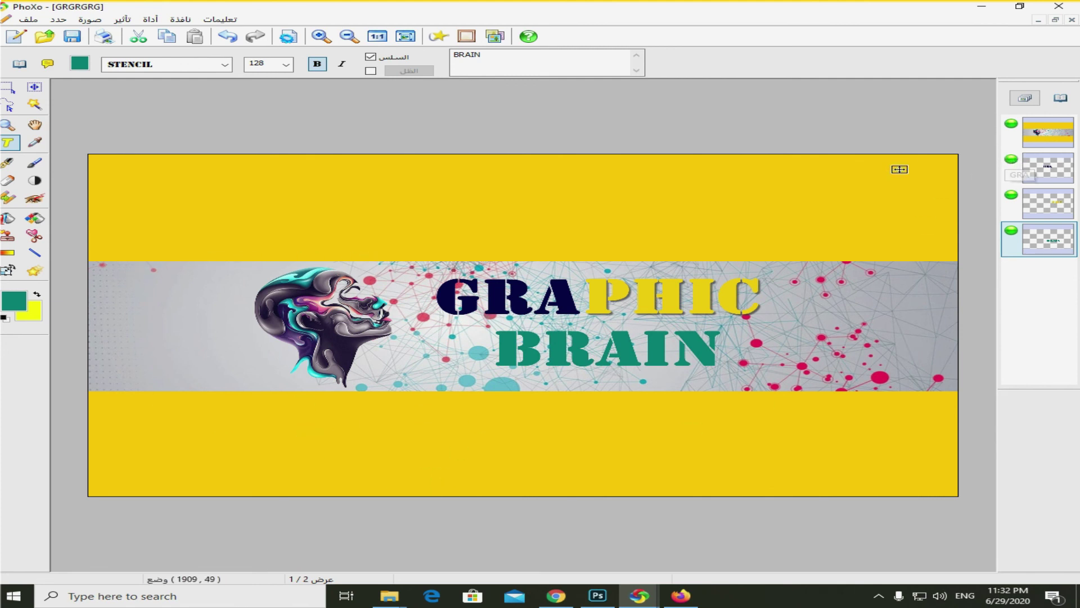
Save the titled cover as a PNG named GRGRGRG in the cover folder.
{"action": "left_click", "coordinate": [27, 21]}
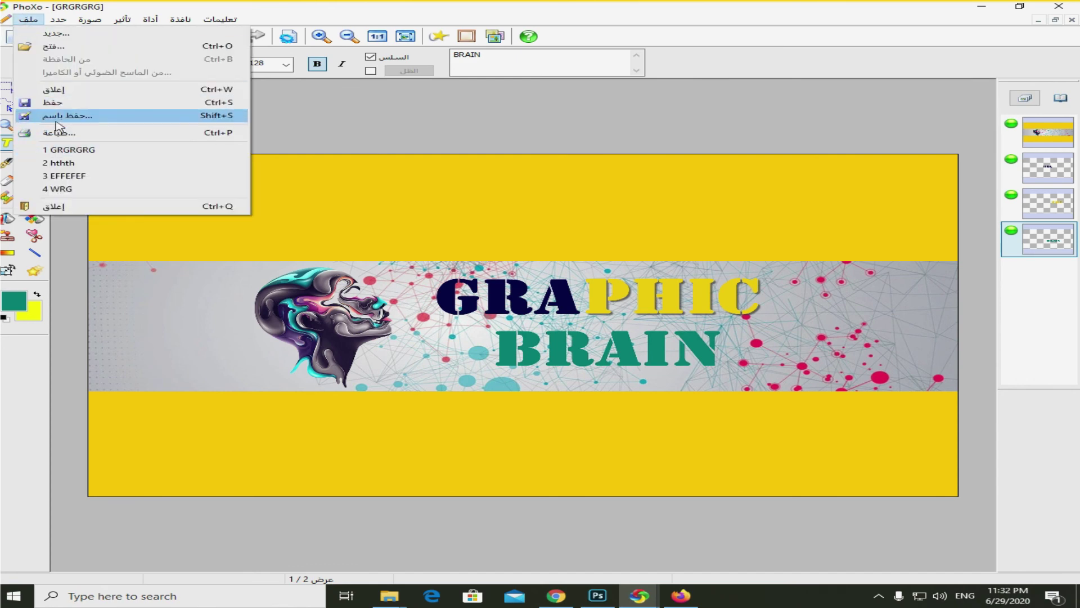
{"action": "left_click", "coordinate": [53, 119]}
{"action": "left_click", "coordinate": [454, 259]}
{"action": "double_click", "coordinate": [455, 258]}
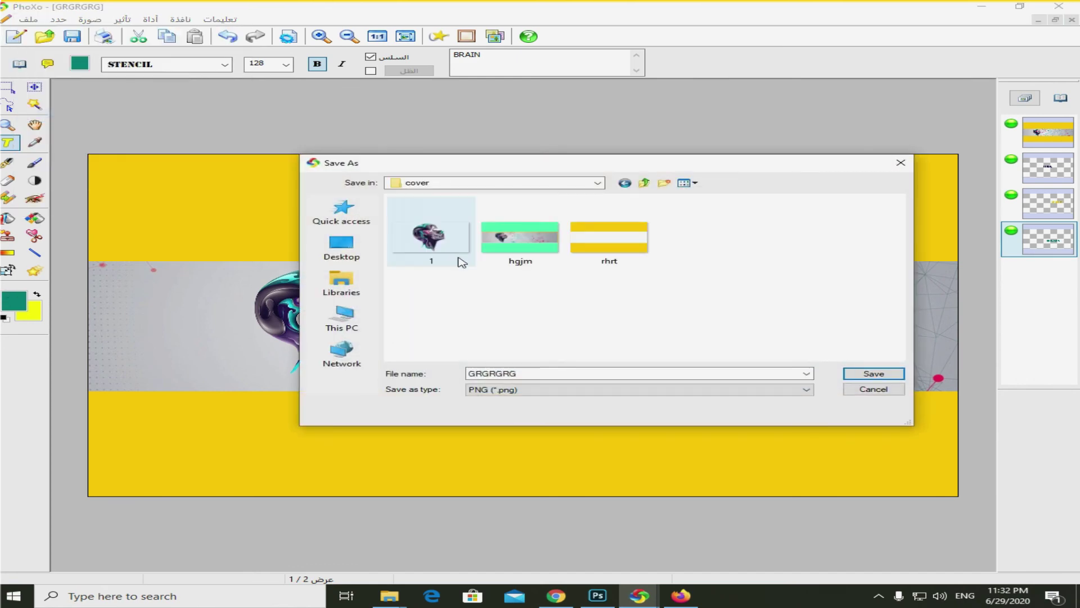
{"action": "left_click", "coordinate": [873, 373]}
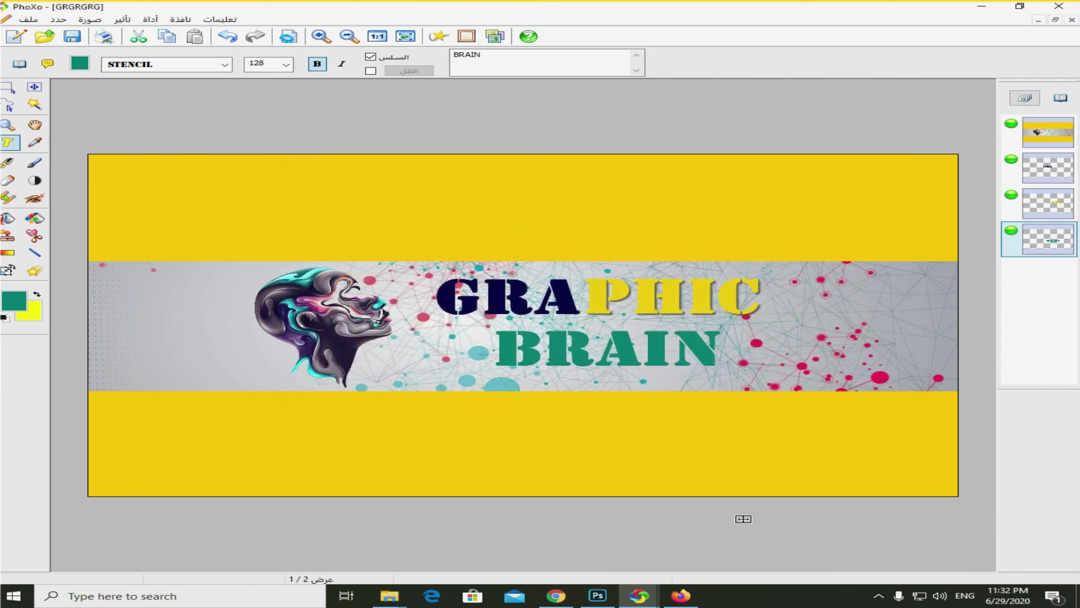